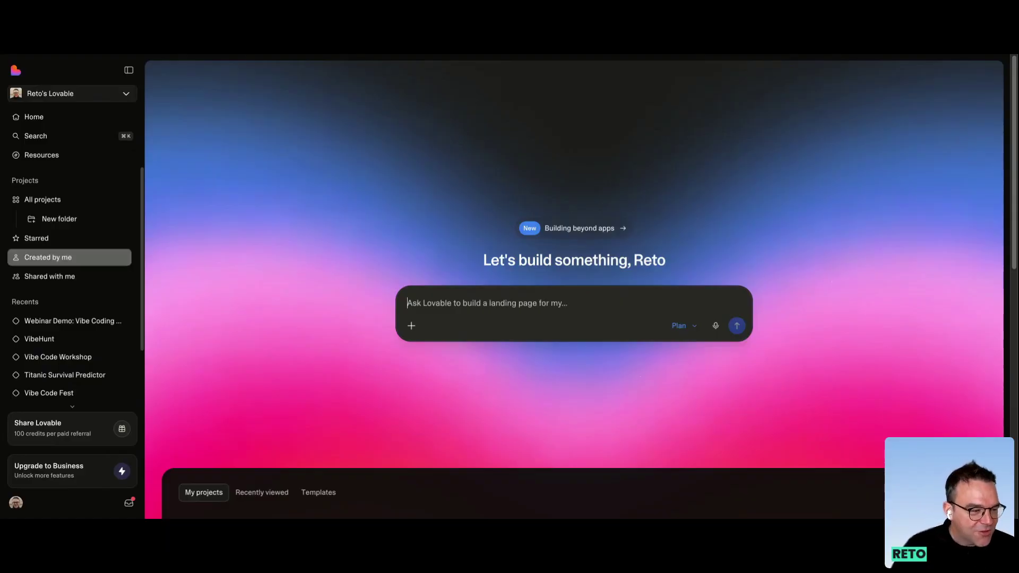
Open the recent project "Webinar Demo: Vibe Coding Workshop" and open the approved plan near the start of its chat history.
{"action": "scroll", "coordinate": [70, 330], "scroll_direction": "down", "scroll_amount": 3}
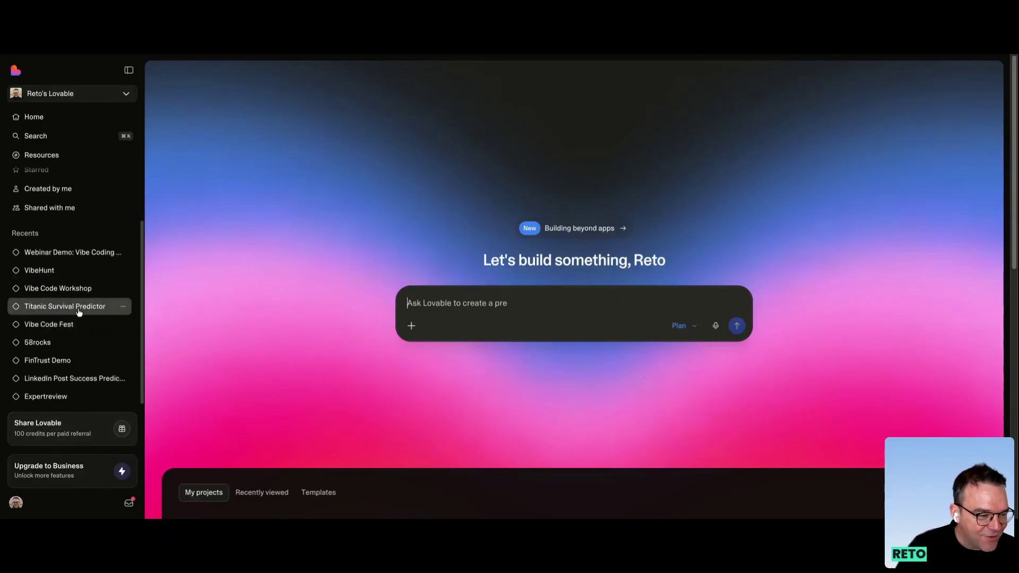
{"action": "scroll", "coordinate": [85, 322], "scroll_direction": "up", "scroll_amount": 3}
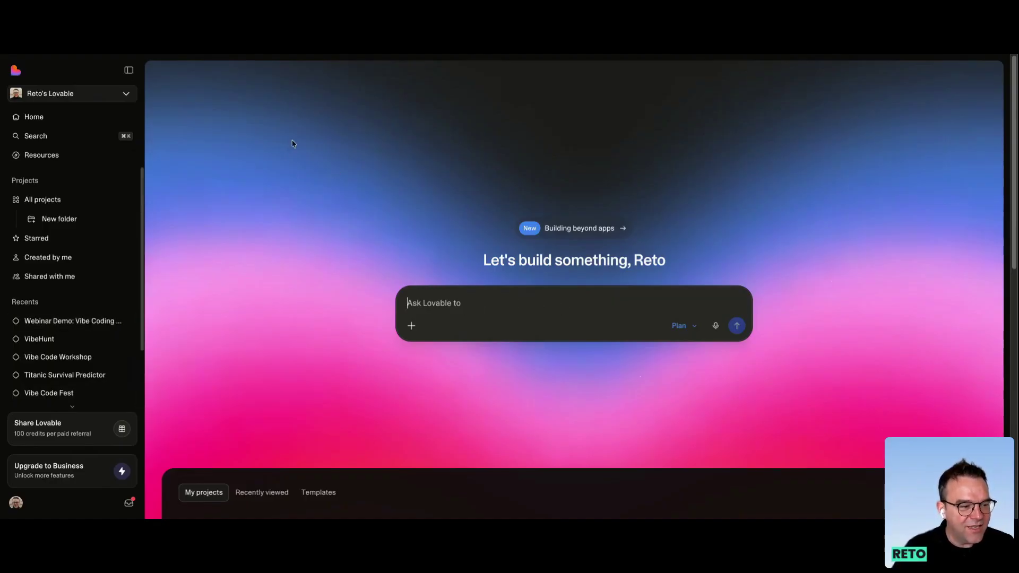
{"action": "left_click", "coordinate": [68, 322]}
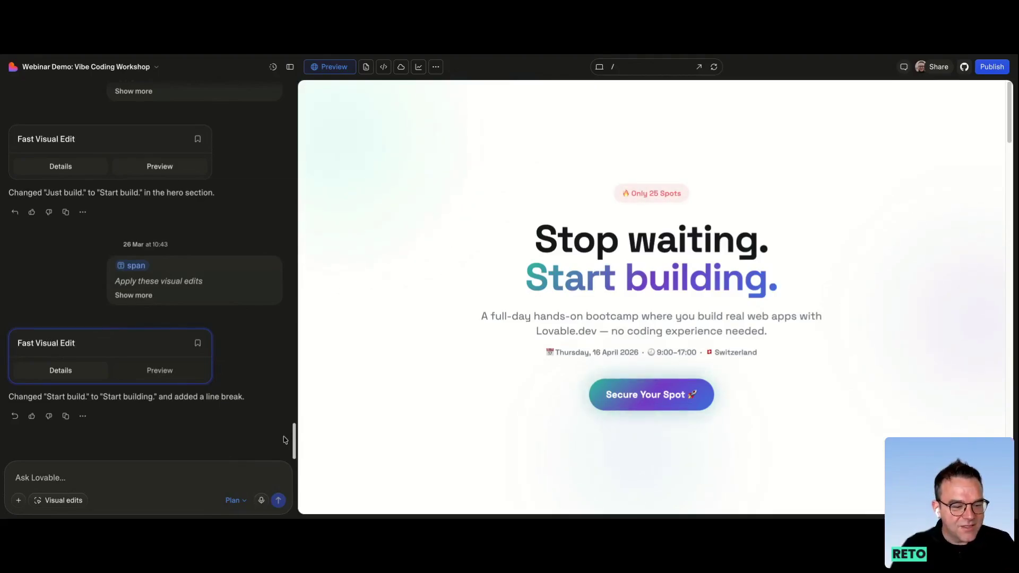
{"action": "left_click_drag", "start_coordinate": [295, 443], "coordinate": [294, 98]}
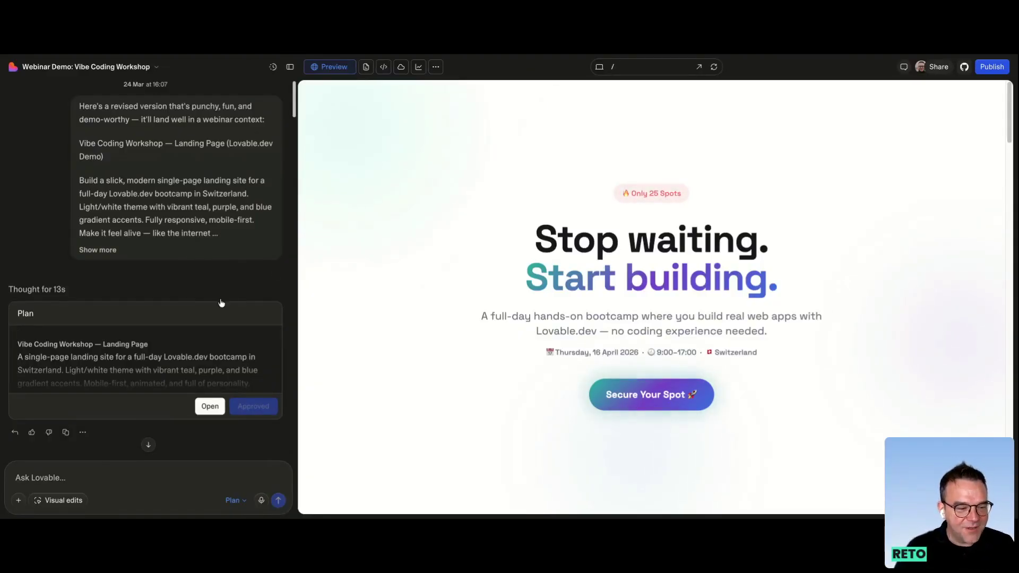
{"action": "left_click", "coordinate": [208, 407]}
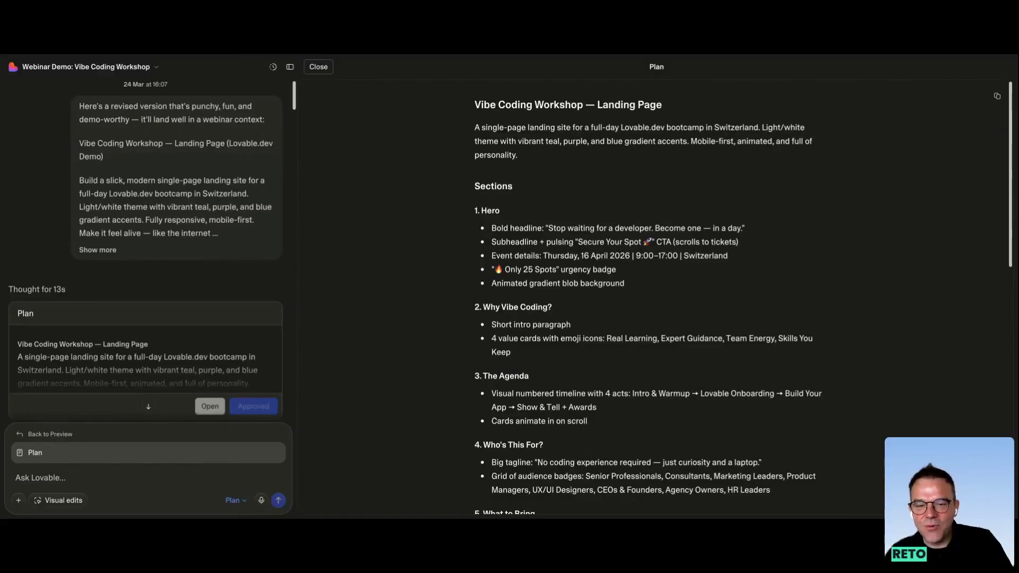
Review the plan's Hero through Pricing & Tickets sections and check the Build and Plan mode options.
{"action": "left_click_drag", "start_coordinate": [475, 105], "coordinate": [674, 287]}
{"action": "scroll", "coordinate": [676, 298], "scroll_direction": "down", "scroll_amount": 1}
{"action": "scroll", "coordinate": [657, 266], "scroll_direction": "down", "scroll_amount": 2}
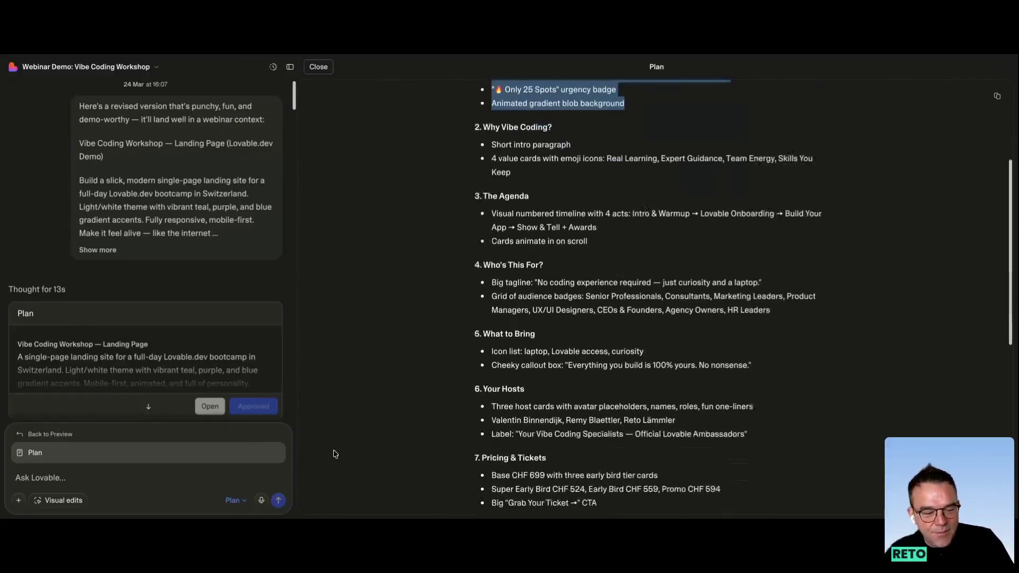
{"action": "left_click", "coordinate": [240, 502]}
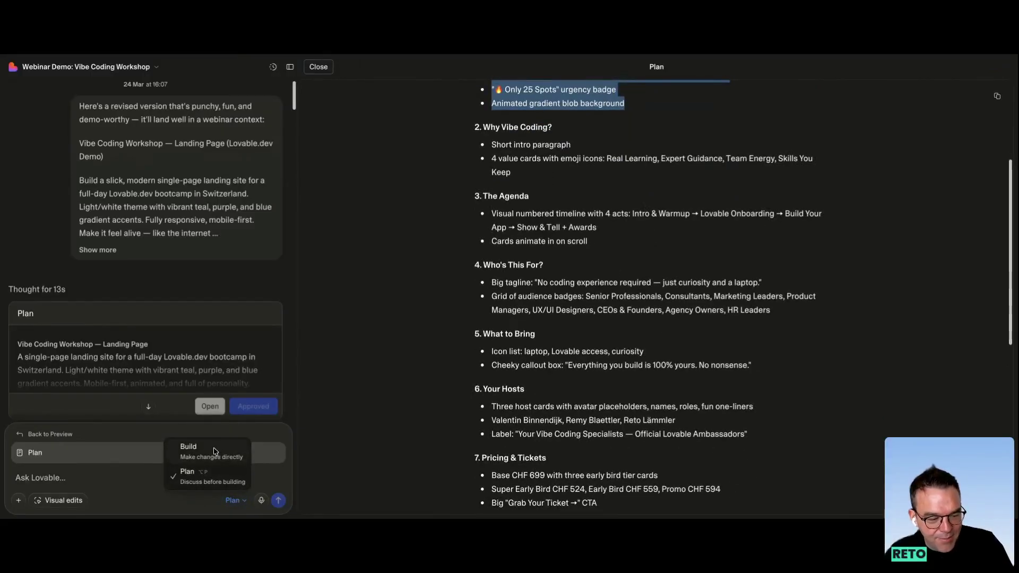
{"action": "left_click", "coordinate": [562, 378]}
{"action": "scroll", "coordinate": [645, 362], "scroll_direction": "up", "scroll_amount": 3}
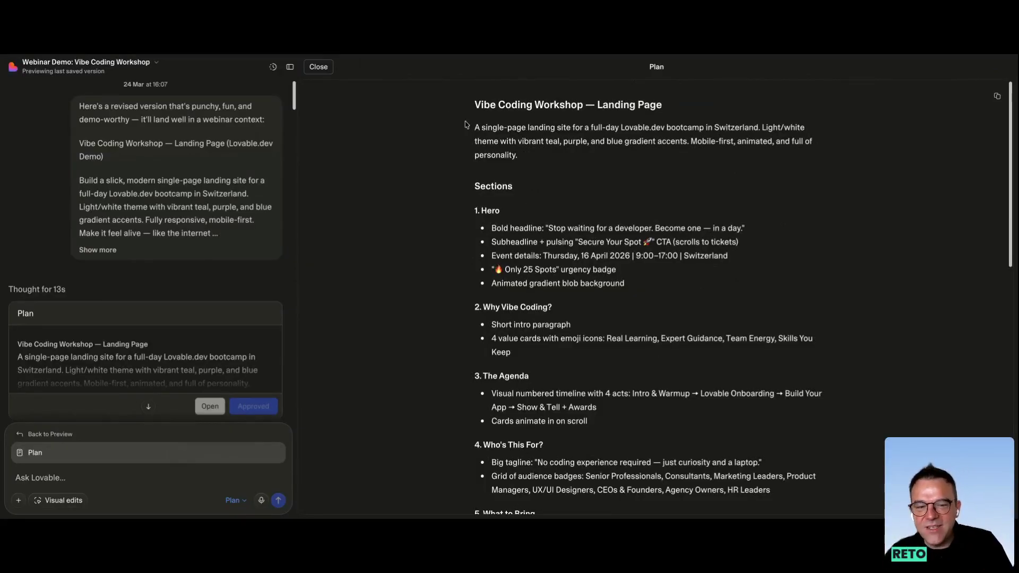
Read the whole plan from its title to the Design & Technical Approach section, then close it.
{"action": "left_click_drag", "start_coordinate": [474, 105], "coordinate": [604, 212]}
{"action": "scroll", "coordinate": [600, 218], "scroll_direction": "down", "scroll_amount": 5}
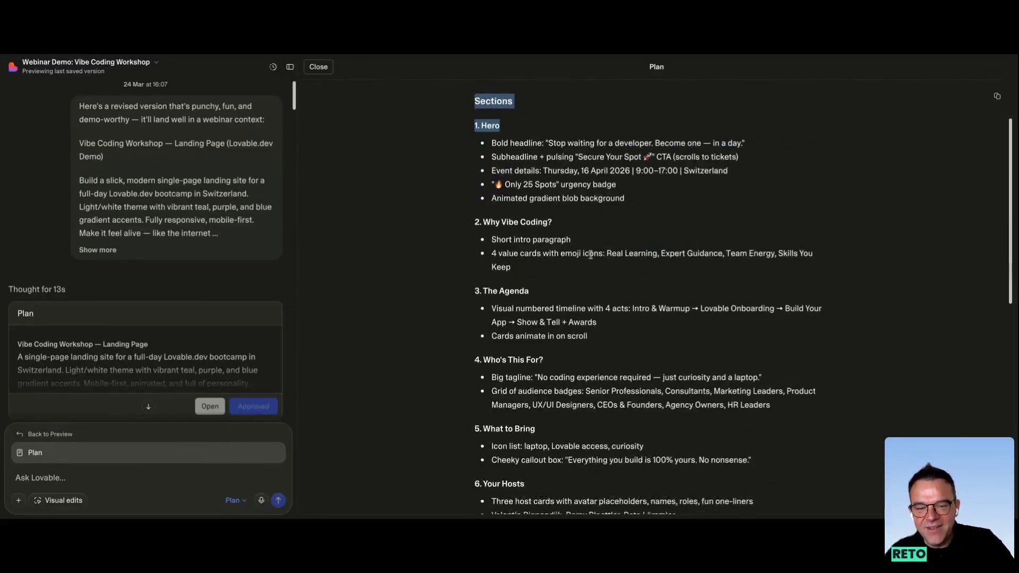
{"action": "scroll", "coordinate": [588, 234], "scroll_direction": "up", "scroll_amount": 3}
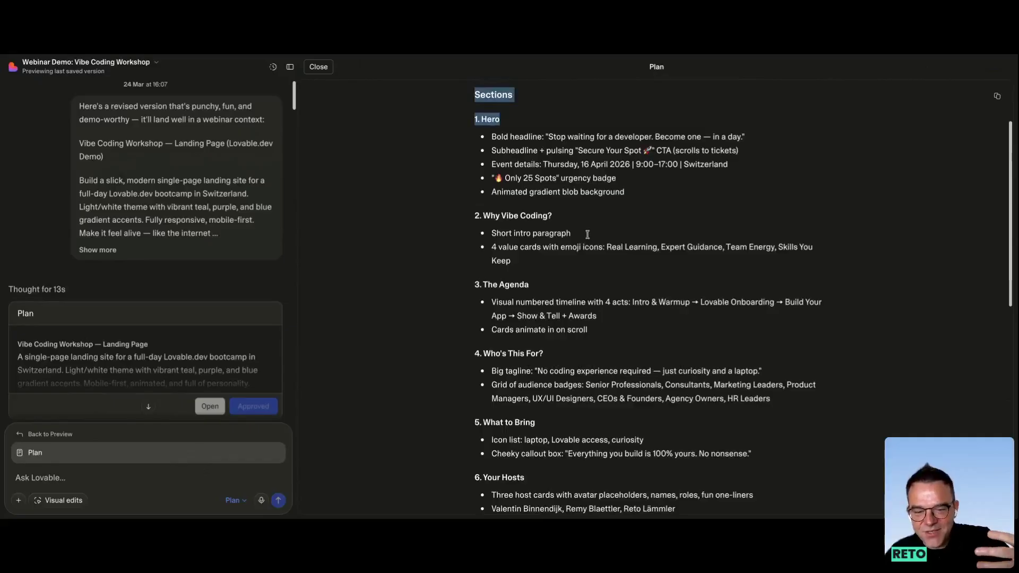
{"action": "scroll", "coordinate": [588, 235], "scroll_direction": "down", "scroll_amount": 6}
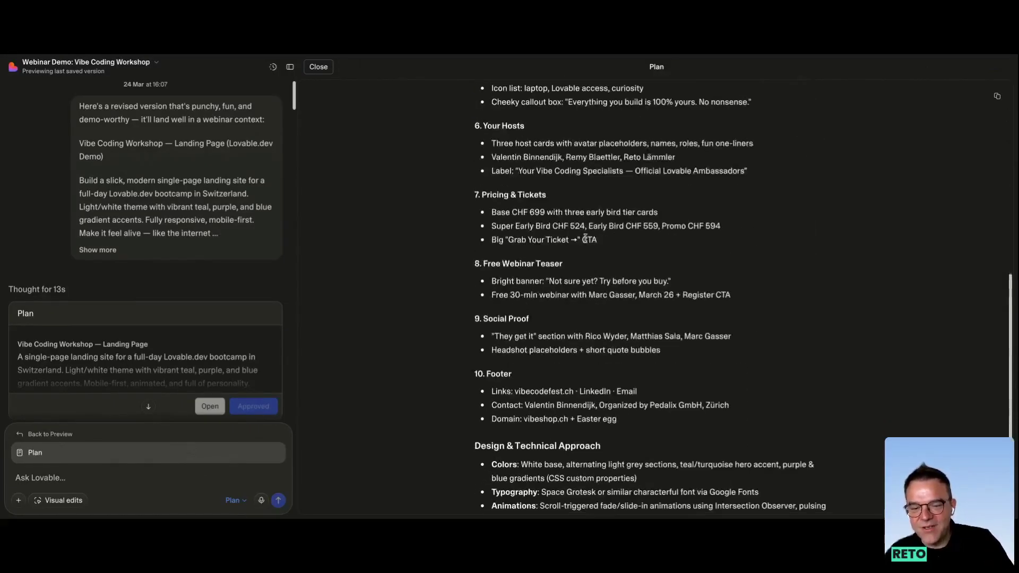
{"action": "scroll", "coordinate": [585, 236], "scroll_direction": "down", "scroll_amount": 2}
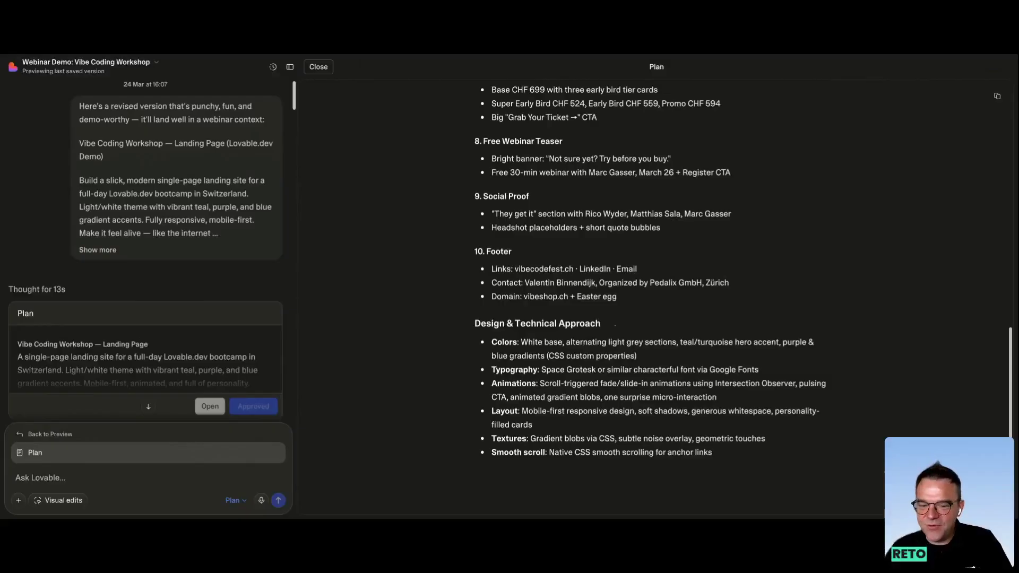
{"action": "scroll", "coordinate": [706, 448], "scroll_direction": "up", "scroll_amount": 10}
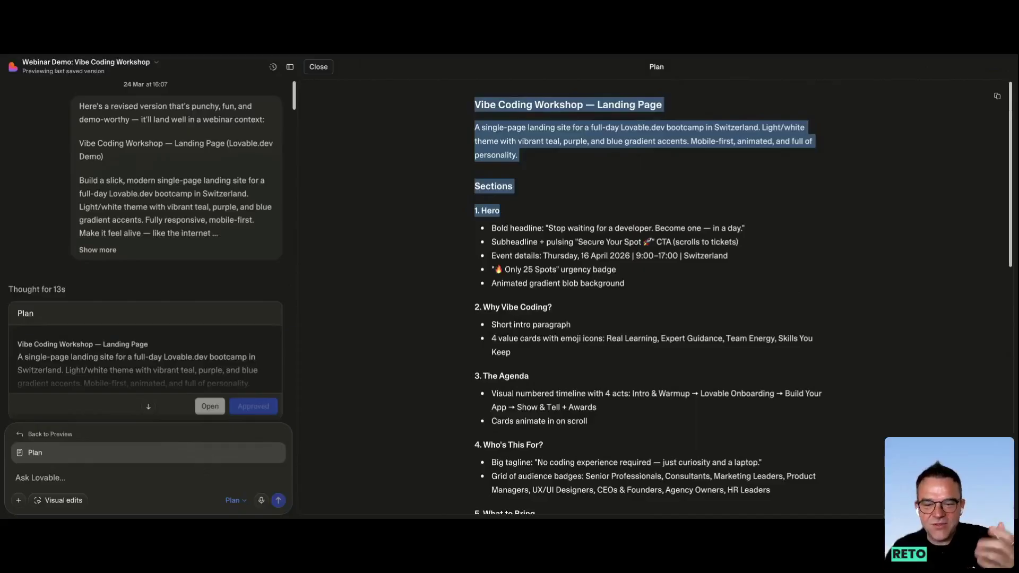
{"action": "scroll", "coordinate": [638, 286], "scroll_direction": "down", "scroll_amount": 6}
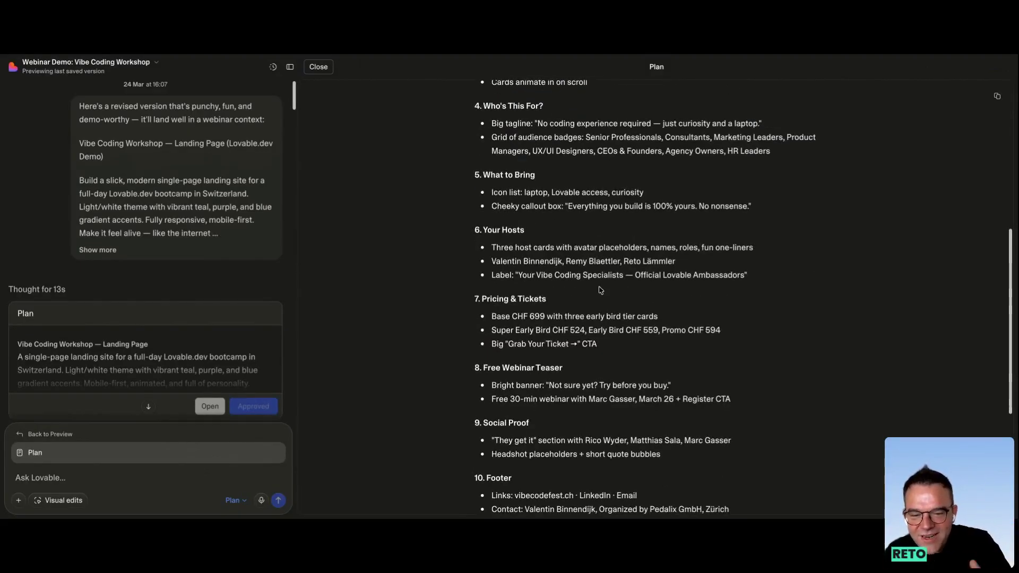
{"action": "scroll", "coordinate": [610, 284], "scroll_direction": "down", "scroll_amount": 2}
{"action": "scroll", "coordinate": [608, 286], "scroll_direction": "down", "scroll_amount": 3}
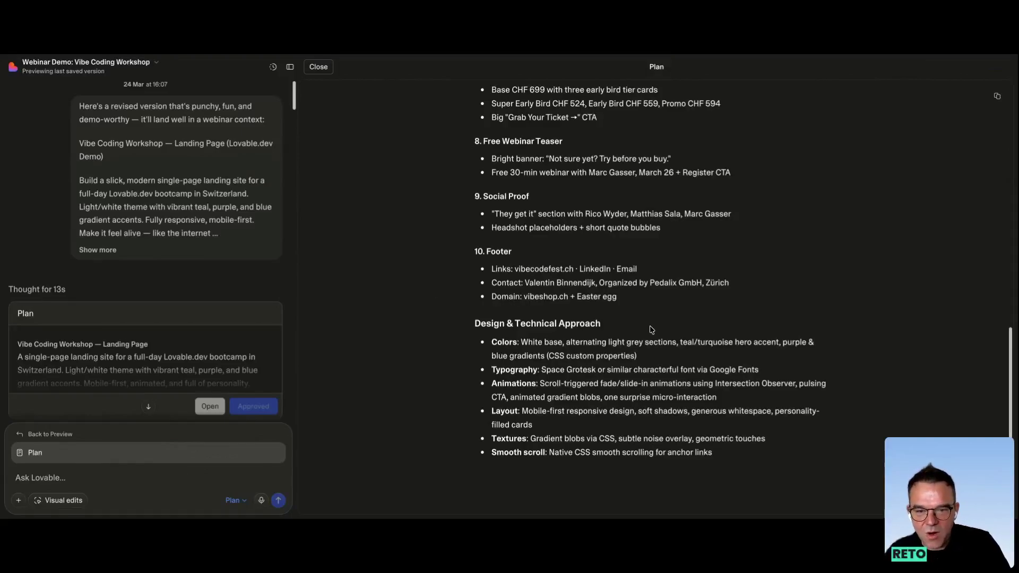
{"action": "key", "text": "ctrl+a"}
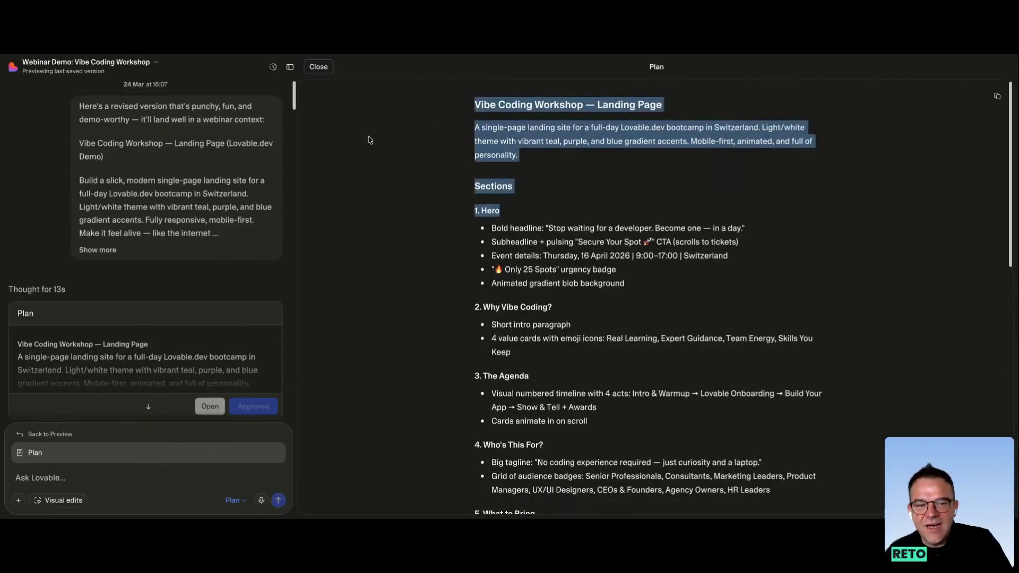
{"action": "left_click", "coordinate": [318, 68]}
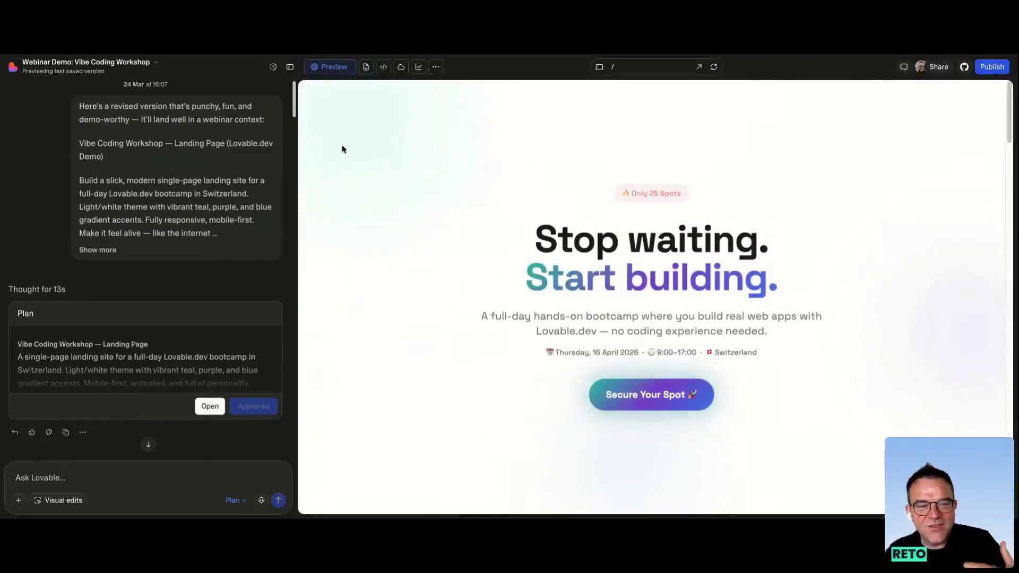
Look through the landing page's desktop preview from the hero to the Your Hosts and Pricing & Tickets sections.
{"action": "scroll", "coordinate": [212, 146], "scroll_direction": "down", "scroll_amount": 4}
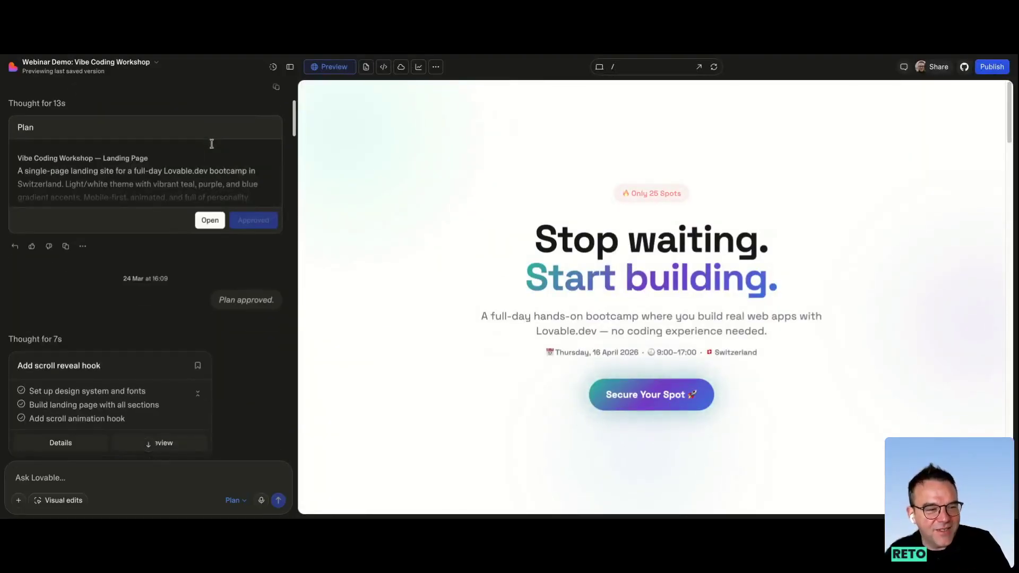
{"action": "scroll", "coordinate": [213, 148], "scroll_direction": "up", "scroll_amount": 4}
{"action": "scroll", "coordinate": [521, 197], "scroll_direction": "down", "scroll_amount": 5}
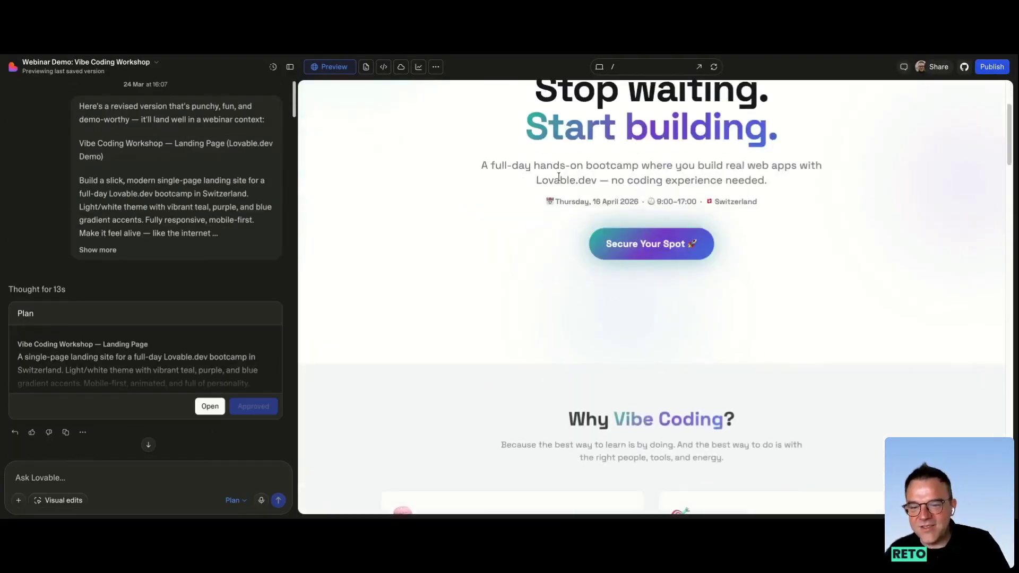
{"action": "scroll", "coordinate": [558, 177], "scroll_direction": "down", "scroll_amount": 10}
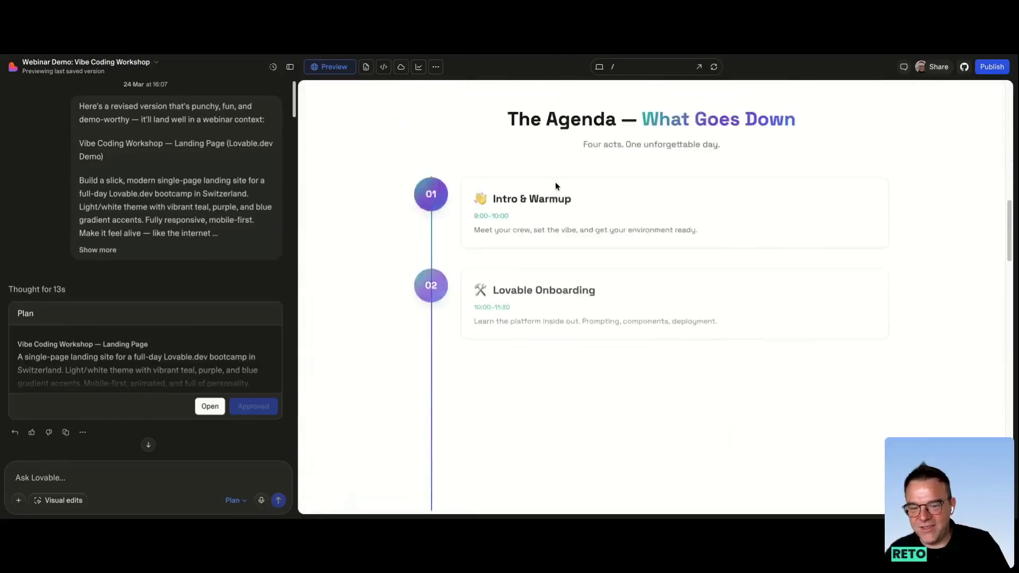
{"action": "scroll", "coordinate": [556, 184], "scroll_direction": "down", "scroll_amount": 20}
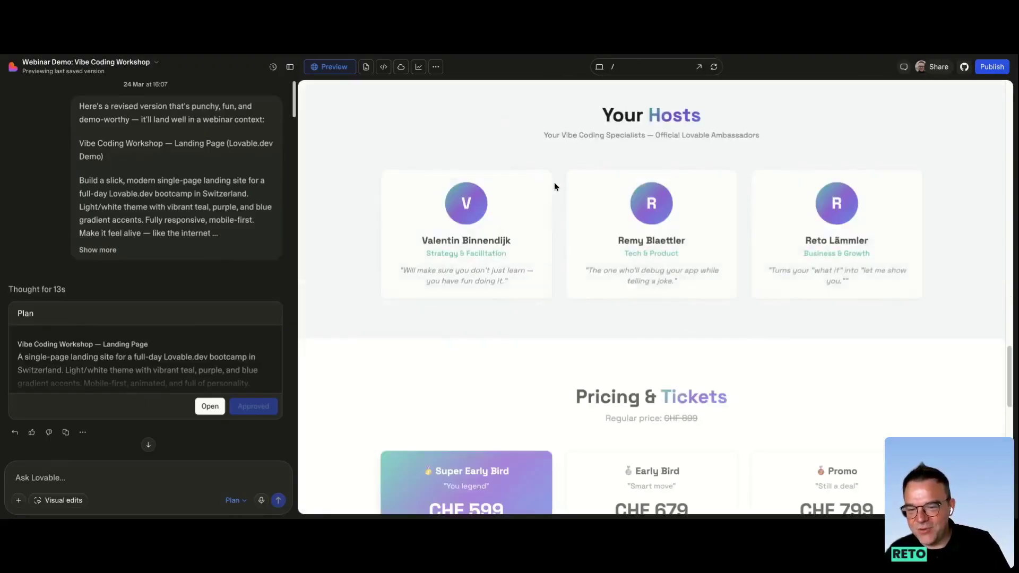
Check the landing page in the tablet preview, from the pricing section to the footer and back to the hero.
{"action": "left_click", "coordinate": [599, 66]}
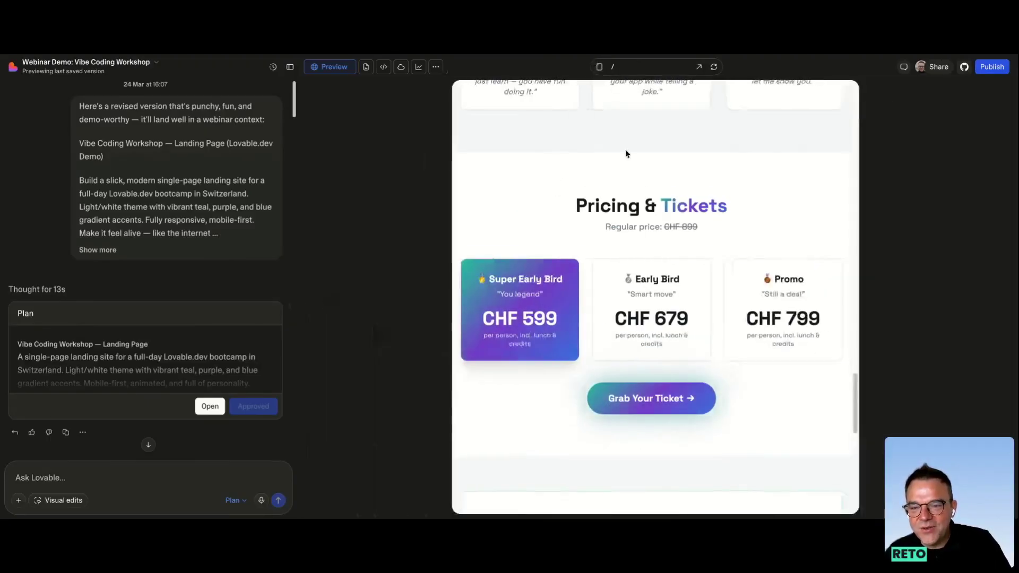
{"action": "scroll", "coordinate": [621, 277], "scroll_direction": "down", "scroll_amount": 10}
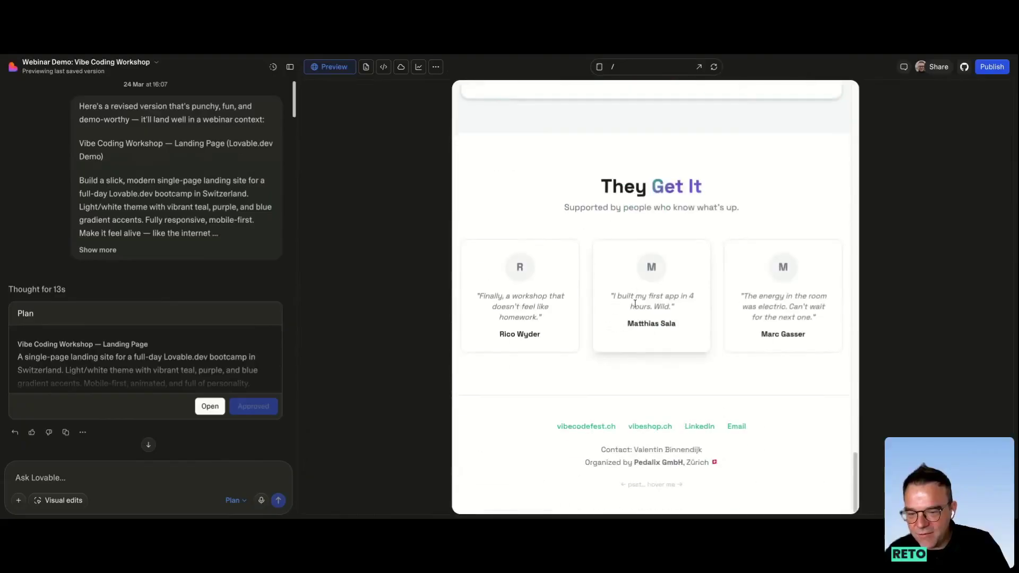
{"action": "scroll", "coordinate": [636, 326], "scroll_direction": "up", "scroll_amount": 20}
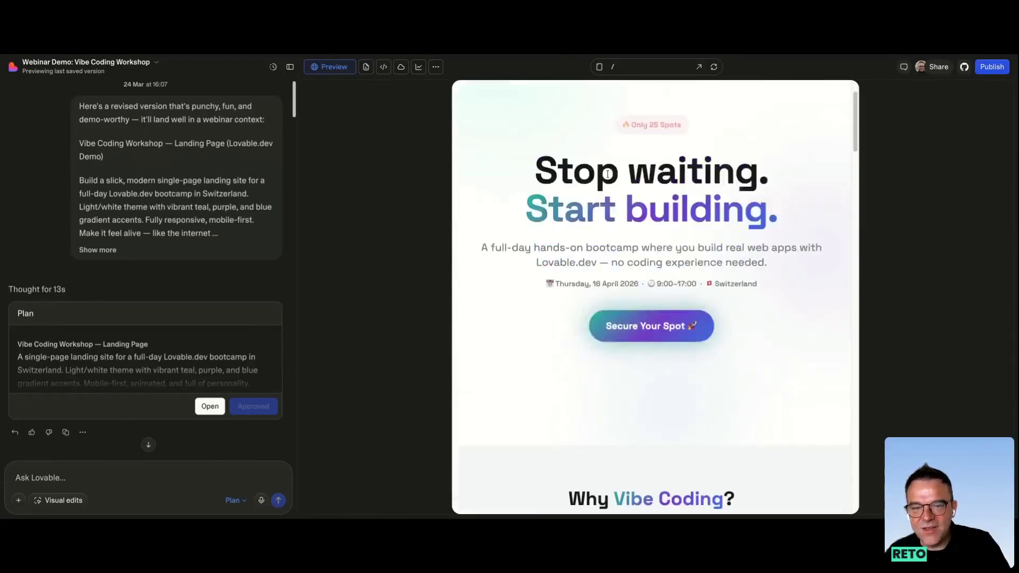
Check the landing page's sections in the mobile preview, then return to the desktop preview.
{"action": "left_click", "coordinate": [600, 68]}
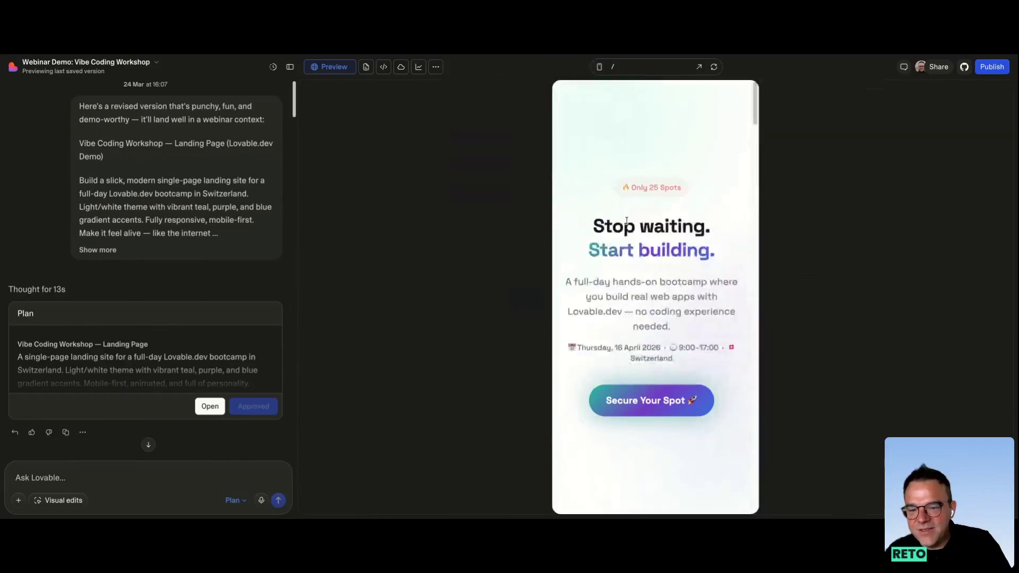
{"action": "scroll", "coordinate": [638, 198], "scroll_direction": "down", "scroll_amount": 15}
{"action": "scroll", "coordinate": [638, 202], "scroll_direction": "down", "scroll_amount": 20}
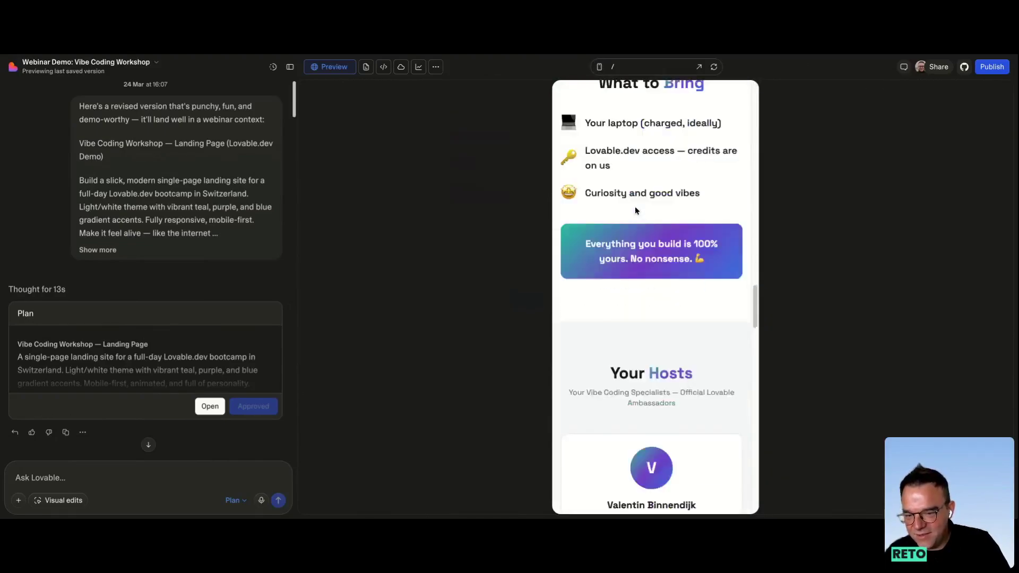
{"action": "scroll", "coordinate": [638, 213], "scroll_direction": "down", "scroll_amount": 5}
{"action": "scroll", "coordinate": [648, 223], "scroll_direction": "up", "scroll_amount": 20}
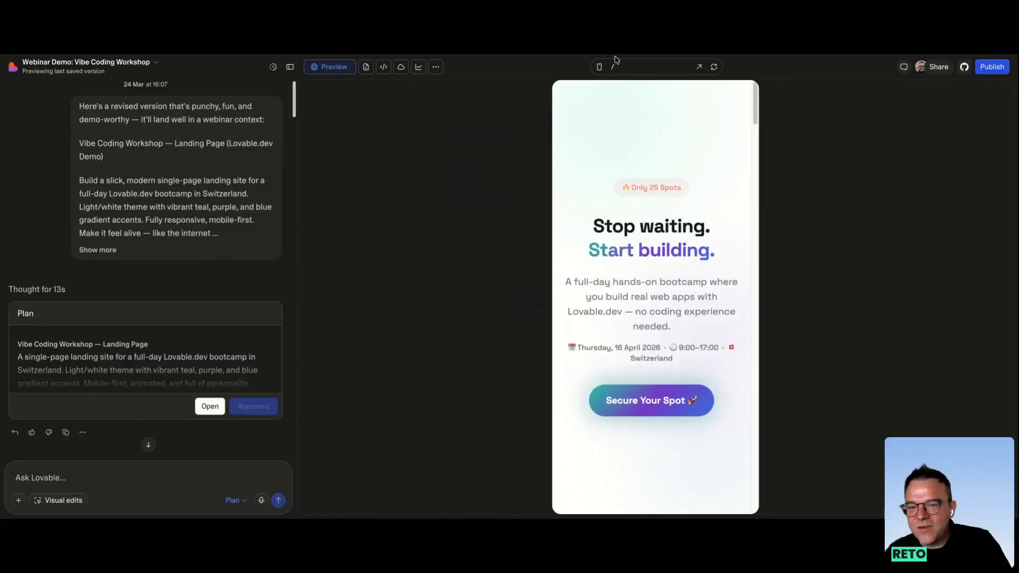
{"action": "left_click", "coordinate": [599, 67]}
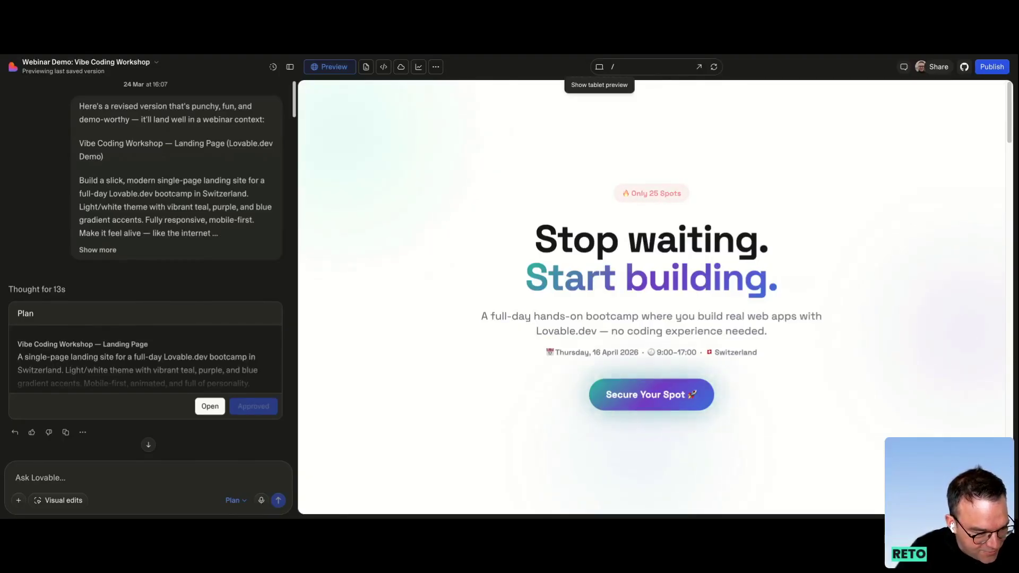
Try to submit in Plan mode a prompt for a navigation bar linking to page sections, with a round placeholder logo in the page's top-right corner.
{"action": "type", "text": "Add a navigation bar, which allows to jump to the corresponding page section. Top right show a round placeholder logo."}
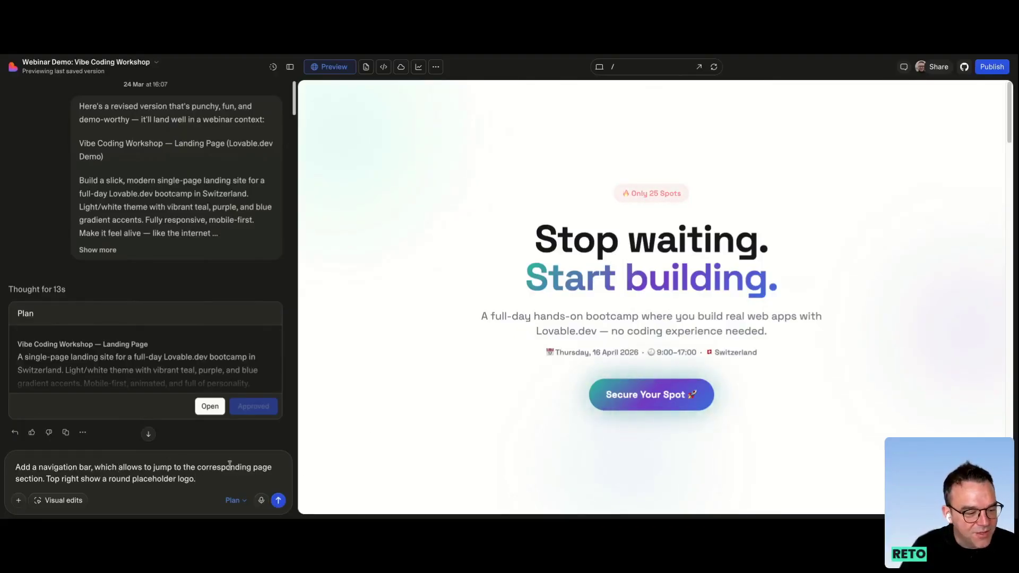
{"action": "left_click", "coordinate": [43, 479]}
{"action": "type", "text": "s"}
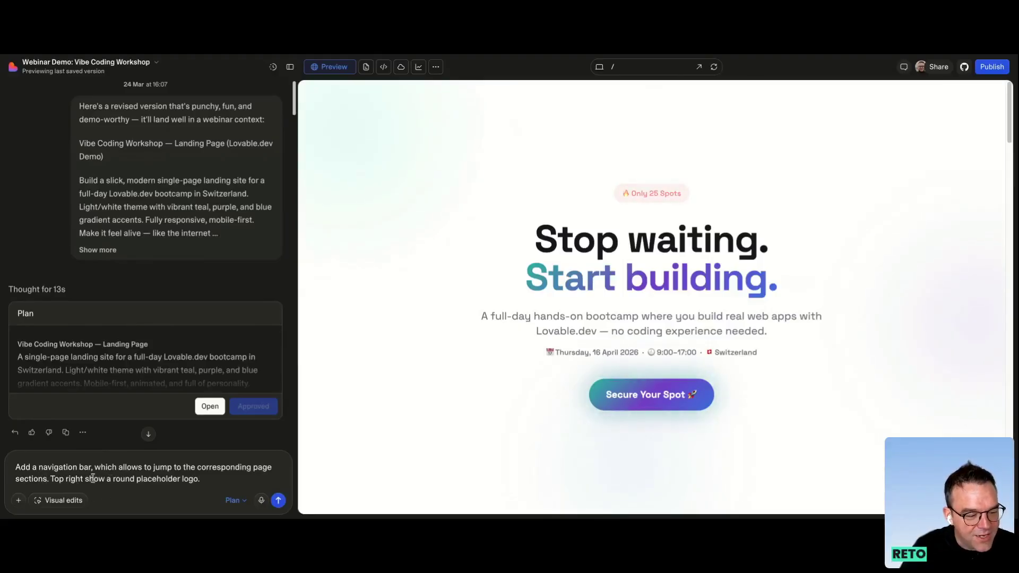
{"action": "key", "text": "BackSpace"}
{"action": "left_click", "coordinate": [112, 477]}
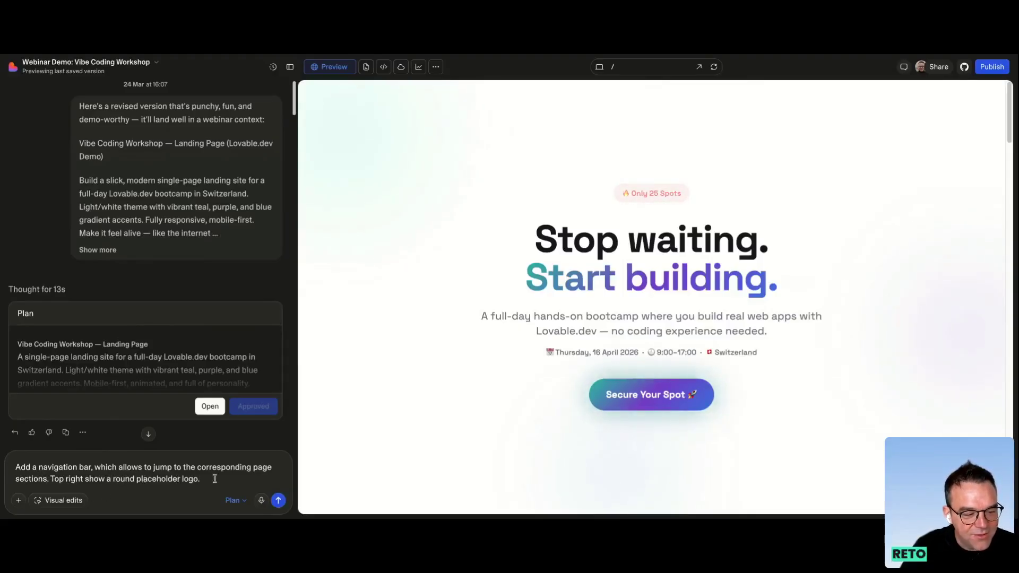
{"action": "left_click", "coordinate": [279, 501]}
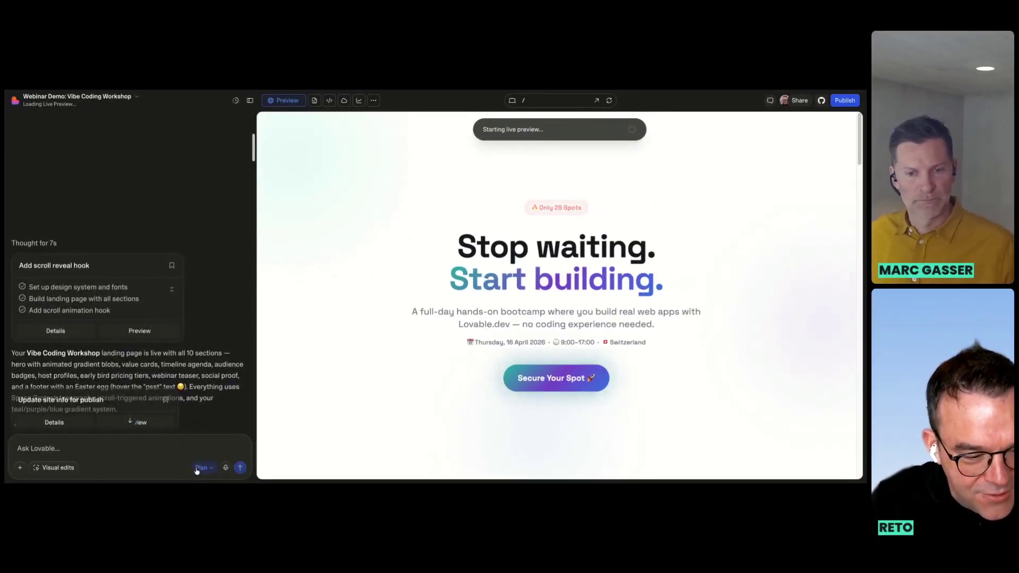
Submit in Build mode the prompt "Add a navigation bar, which allows to jump to the corresponding page section. Top right show a round placeholder logo.".
{"action": "left_click", "coordinate": [200, 468]}
{"action": "left_click", "coordinate": [180, 426]}
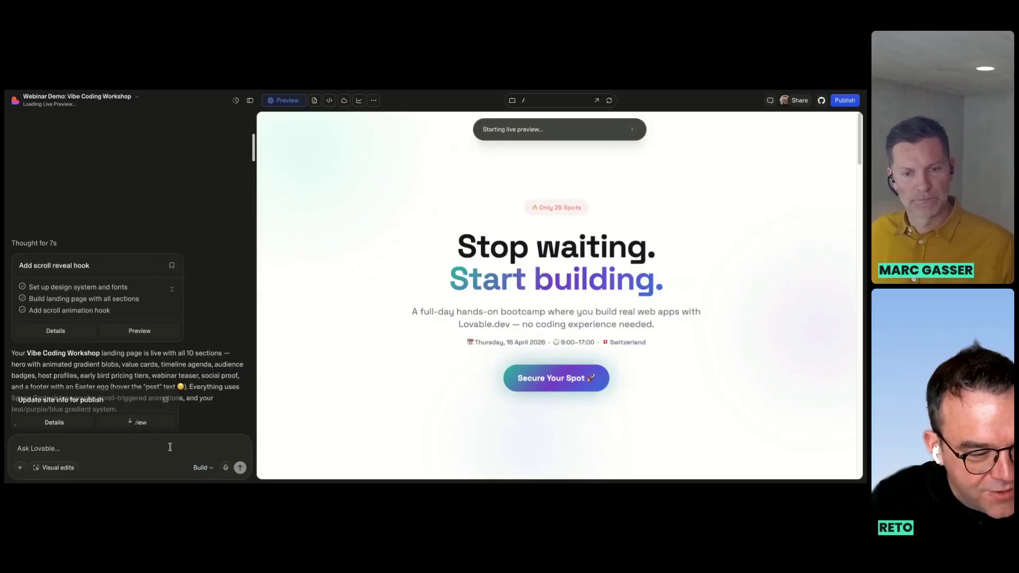
{"action": "type", "text": "Add a navigation bar, which allows to jump to the corresponding page section. Top right show a round placeholder logo."}
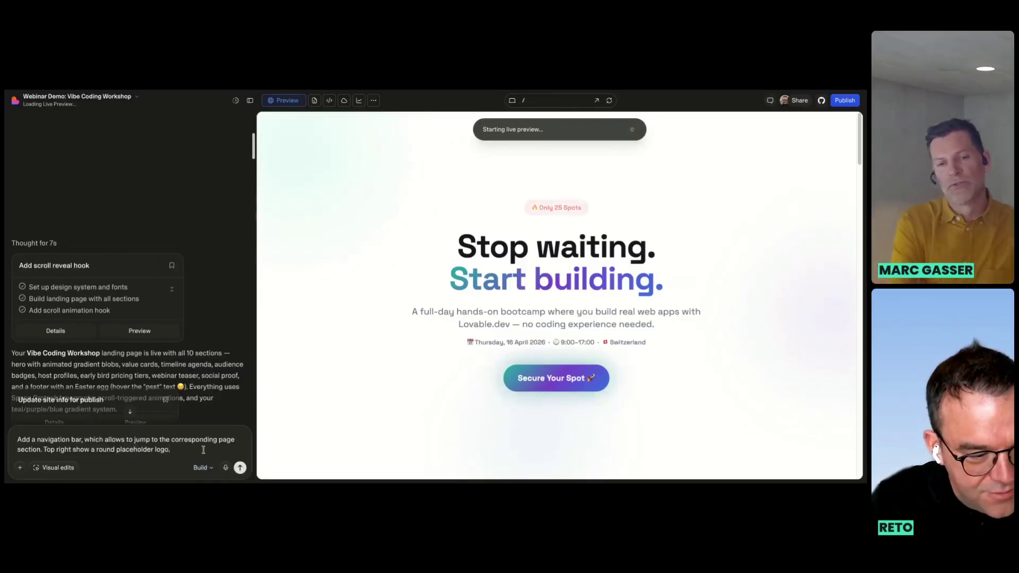
{"action": "left_click", "coordinate": [239, 468]}
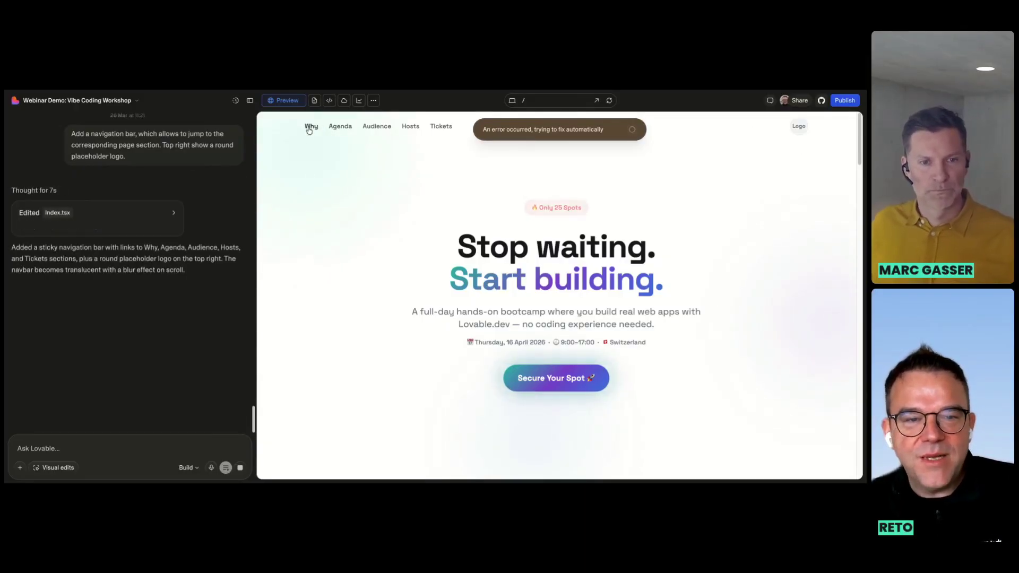
Refresh the preview and test the navigation bar's Why, Agenda and Audience links.
{"action": "left_click", "coordinate": [610, 101]}
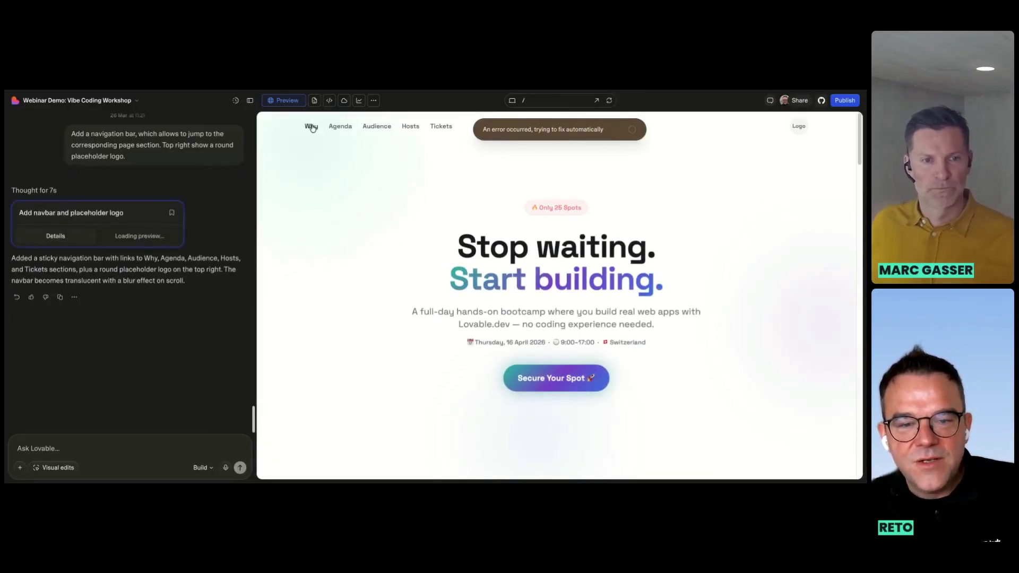
{"action": "left_click", "coordinate": [312, 127]}
{"action": "left_click", "coordinate": [339, 127]}
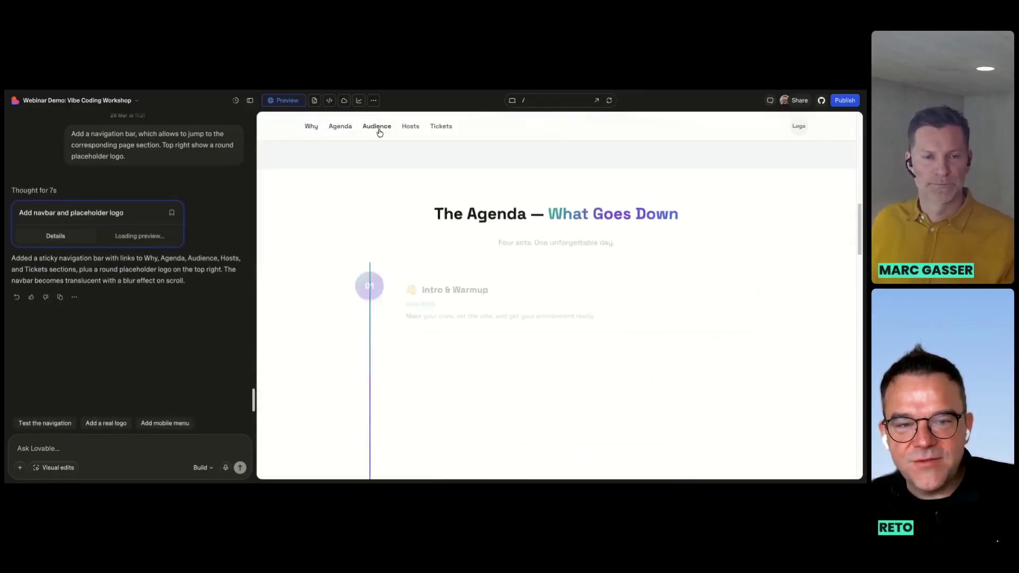
{"action": "left_click", "coordinate": [378, 127]}
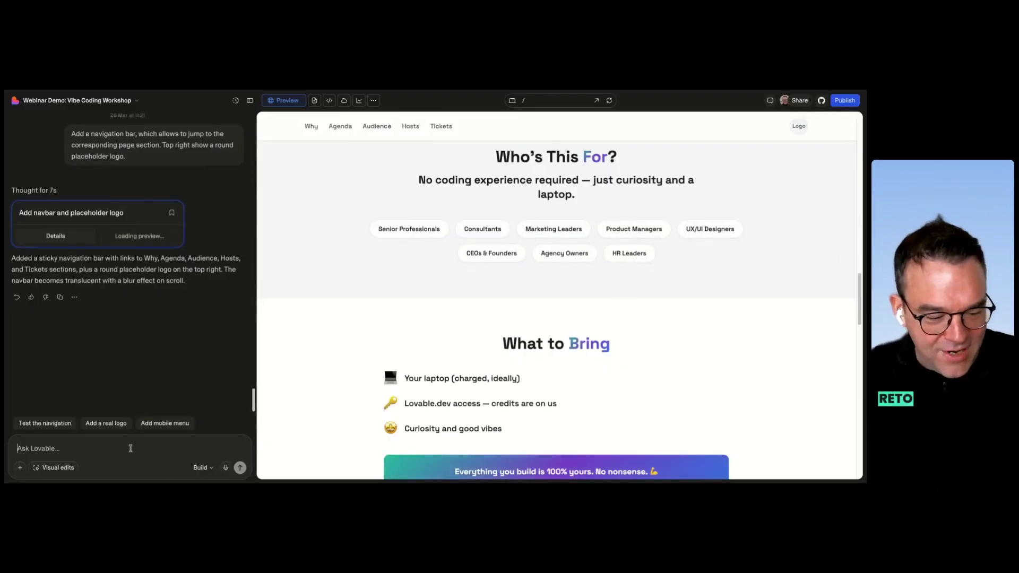
Draft the prompt "move the logo on the left side" and cycle the preview through tablet and mobile sizes back to desktop.
{"action": "type", "text": "move the logo on the left side"}
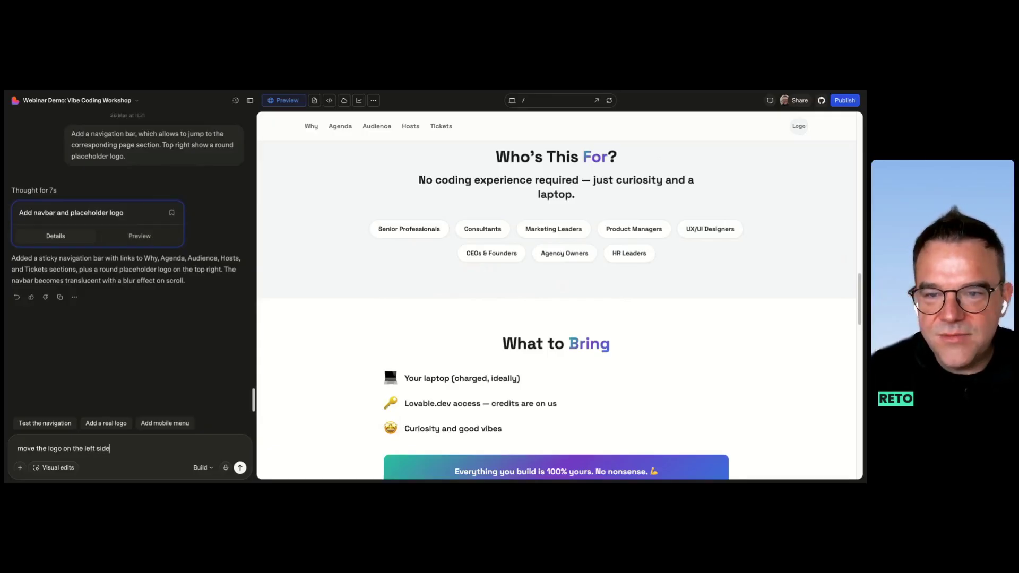
{"action": "left_click", "coordinate": [512, 100]}
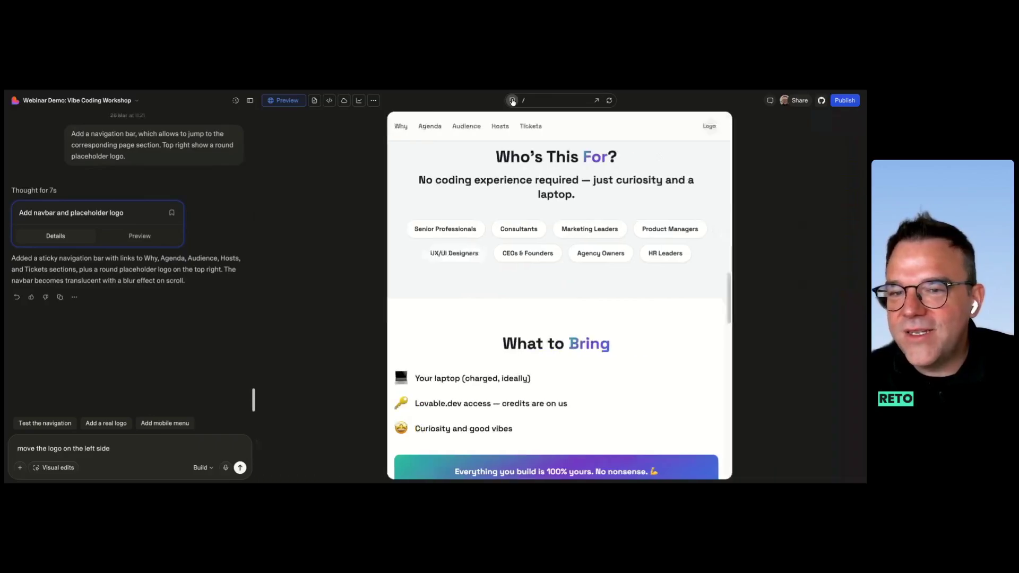
{"action": "left_click", "coordinate": [513, 101]}
{"action": "left_click", "coordinate": [512, 101]}
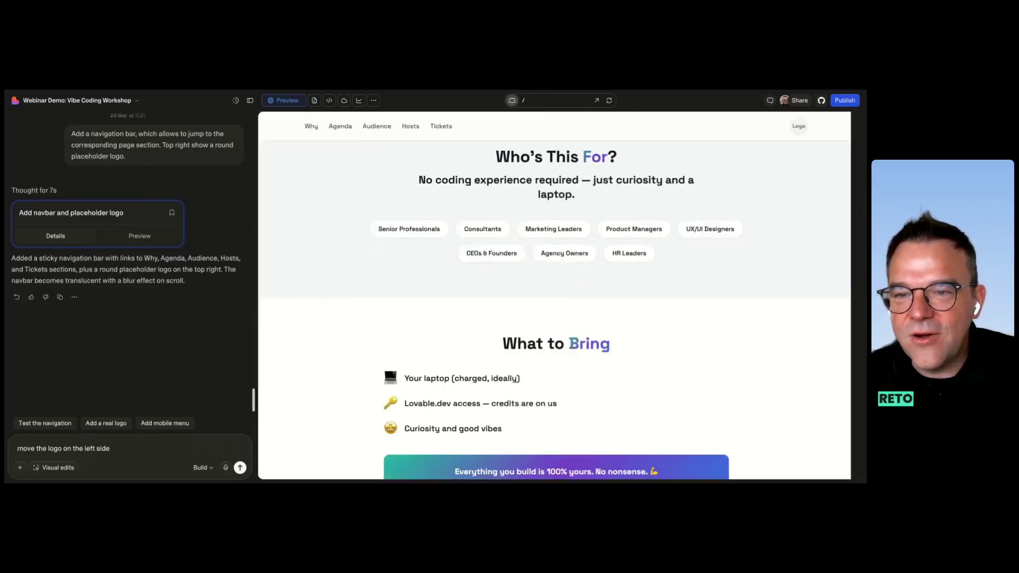
Extend the logo prompt with "use a burger icon, if i see the navigation on a smartphone" and submit it in Build mode.
{"action": "left_click", "coordinate": [127, 451]}
{"action": "type", "text": ". "}
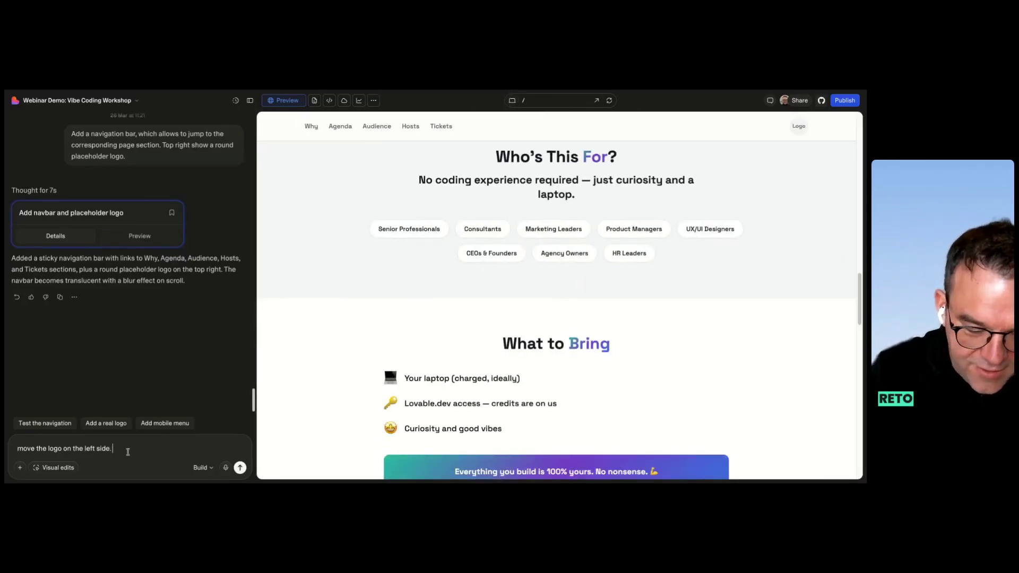
{"action": "type", "text": "use a burger "}
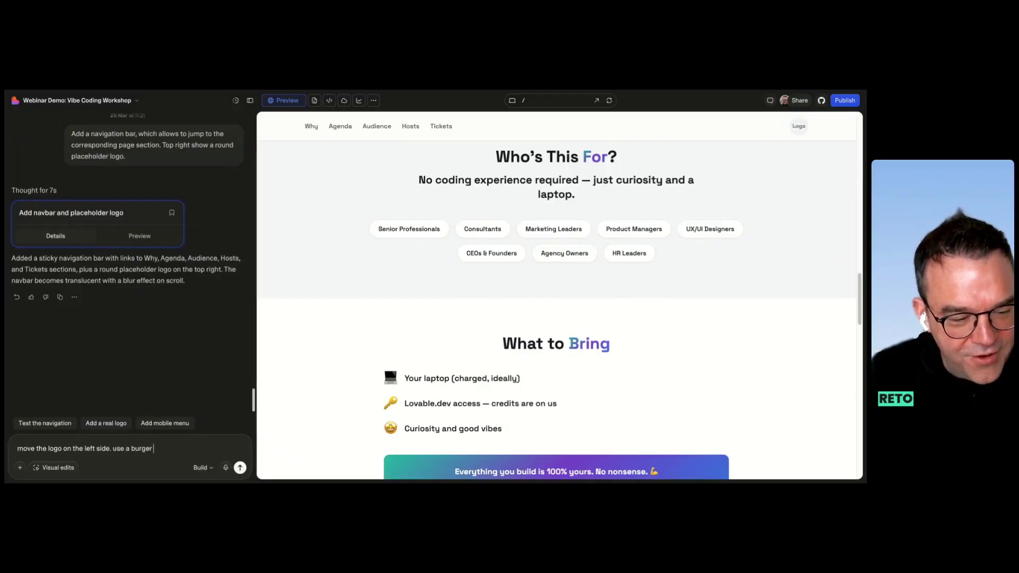
{"action": "type", "text": "na"}
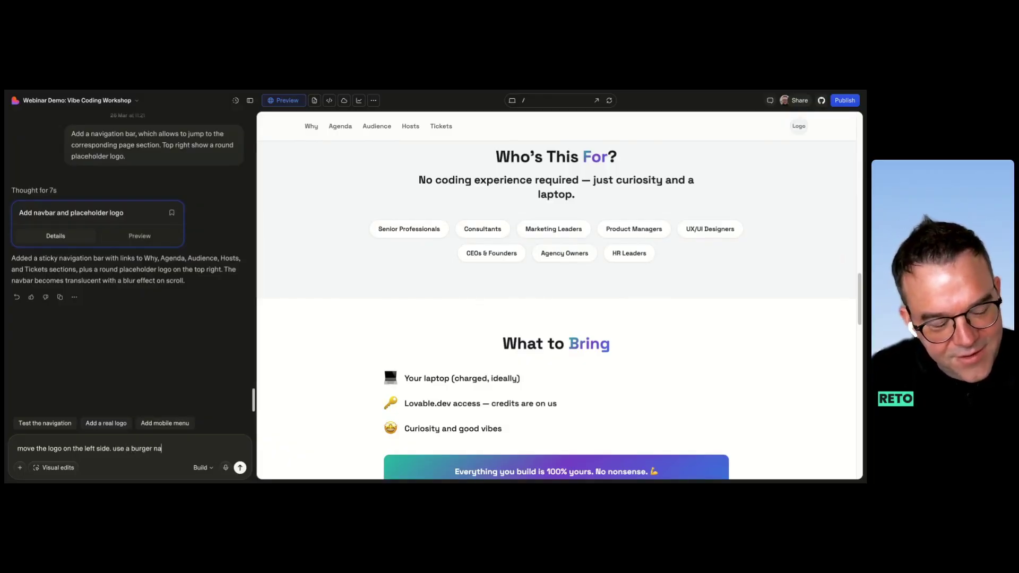
{"action": "key", "text": "BackSpace"}
{"action": "key", "text": "BackSpace"}
{"action": "type", "text": "collapse, if"}
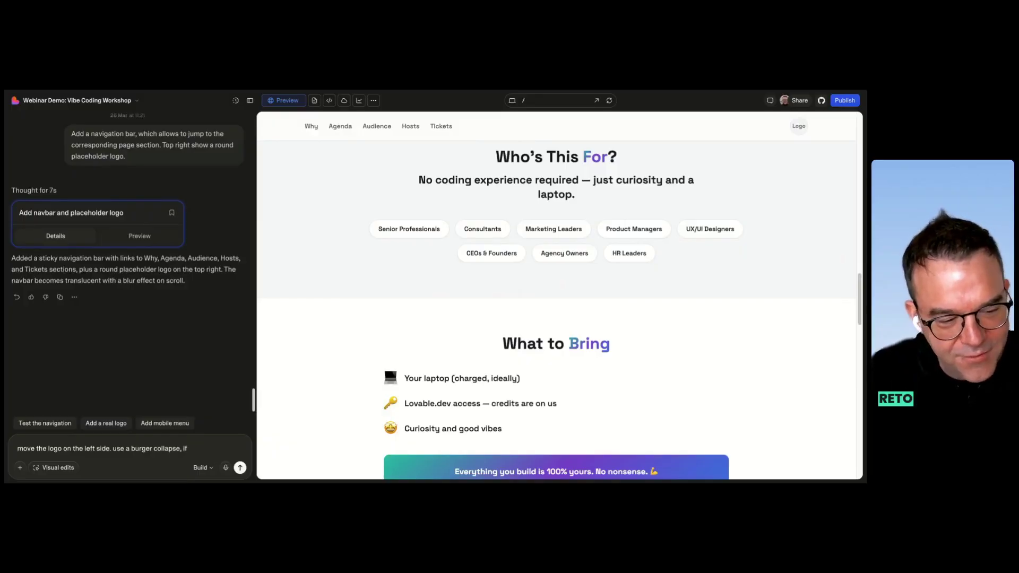
{"action": "key", "text": "shift+Left"}
{"action": "key", "text": "shift+Left"}
{"action": "key", "text": "shift+Left"}
{"action": "key", "text": "shift+Left"}
{"action": "key", "text": "shift+Left"}
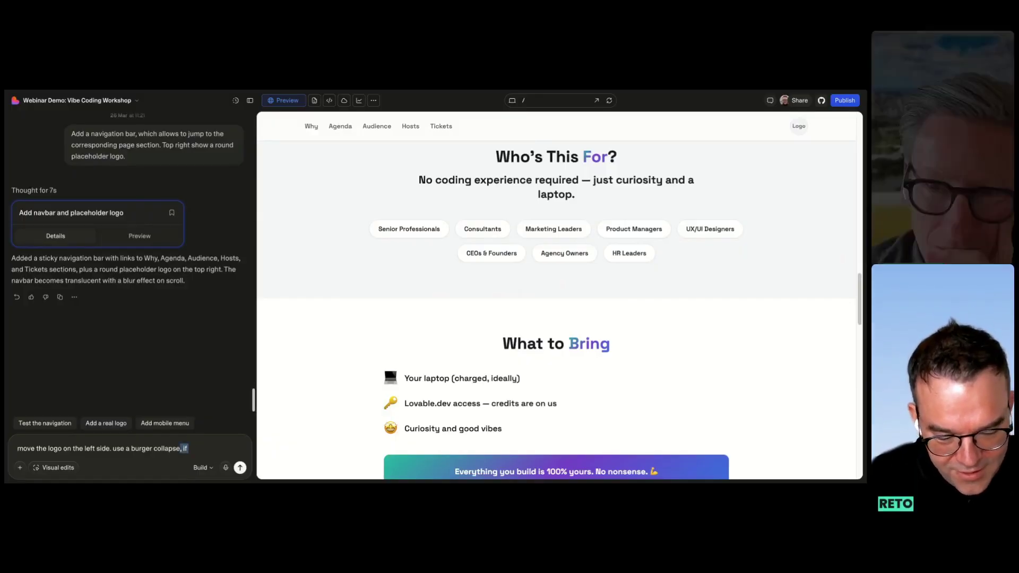
{"action": "key", "text": "shift+Left"}
{"action": "key", "text": "shift+Left"}
{"action": "key", "text": "shift+Left"}
{"action": "key", "text": "shift+Left"}
{"action": "key", "text": "shift+Left"}
{"action": "key", "text": "shift+Left"}
{"action": "key", "text": "shift+Left"}
{"action": "key", "text": "shift+Left"}
{"action": "key", "text": "shift+Left"}
{"action": "type", "text": "icon, if i see the navigation "}
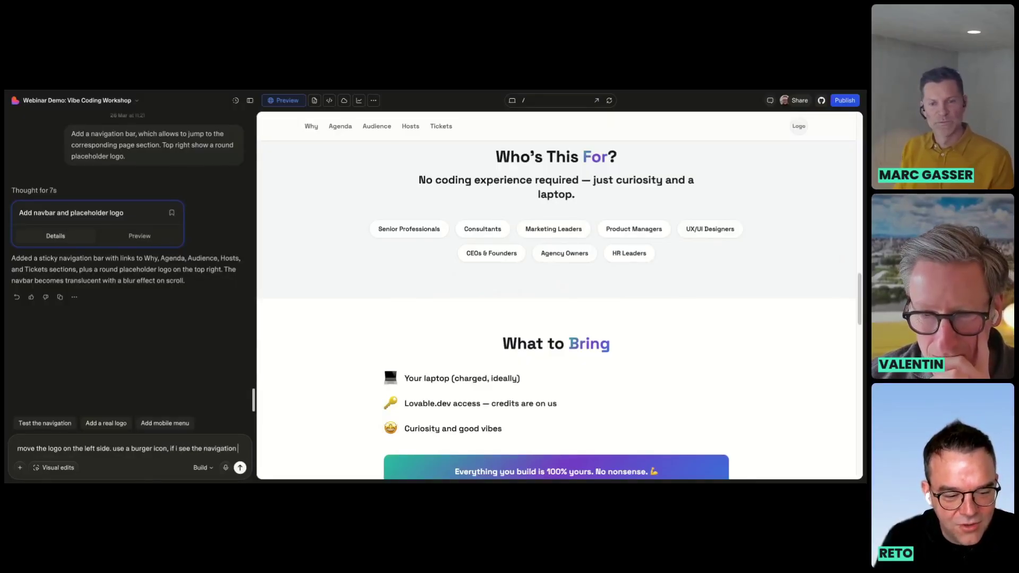
{"action": "type", "text": "on a"}
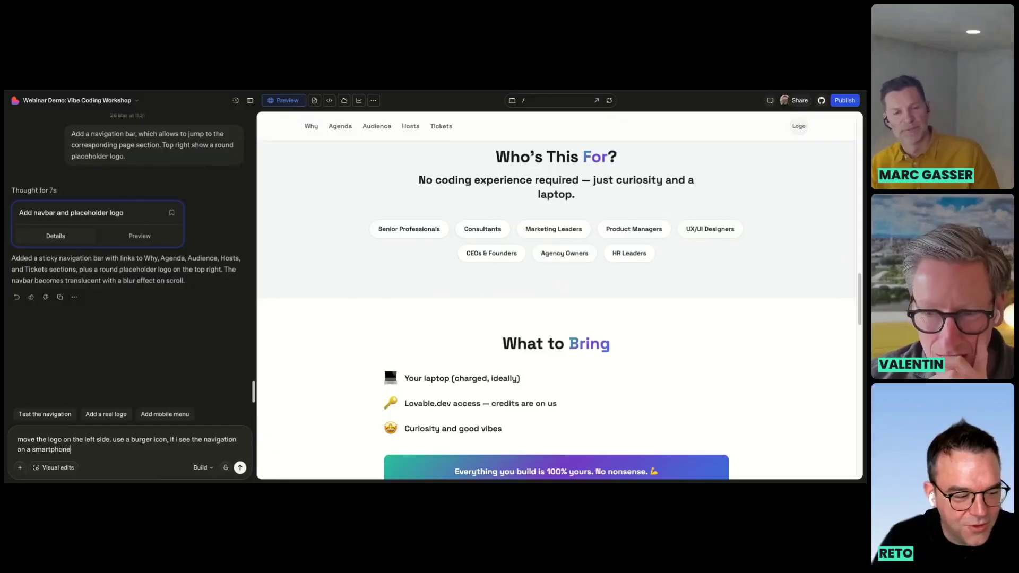
{"action": "type", "text": " smartphone"}
{"action": "key", "text": "Return"}
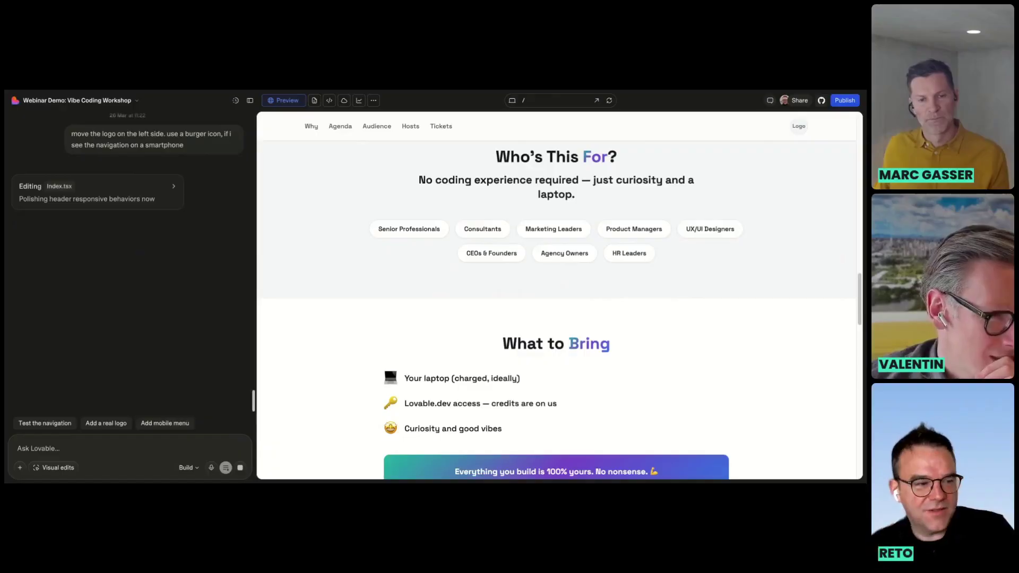
Check the revised navigation bar at the top of the desktop page, then open and close its burger menu in the mobile preview.
{"action": "scroll", "coordinate": [494, 262], "scroll_direction": "up", "scroll_amount": 2}
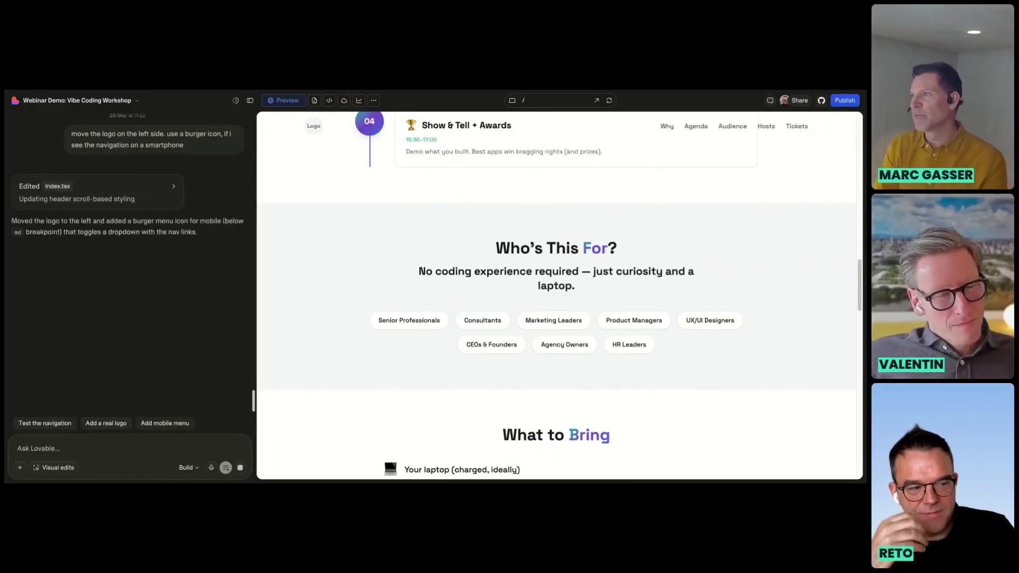
{"action": "scroll", "coordinate": [682, 272], "scroll_direction": "up", "scroll_amount": 15}
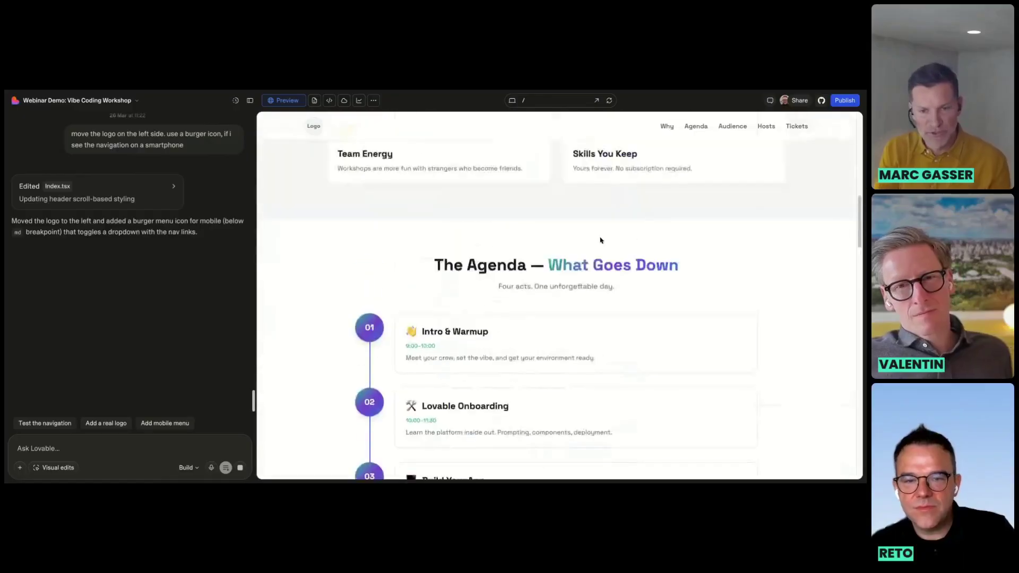
{"action": "scroll", "coordinate": [567, 197], "scroll_direction": "up", "scroll_amount": 5}
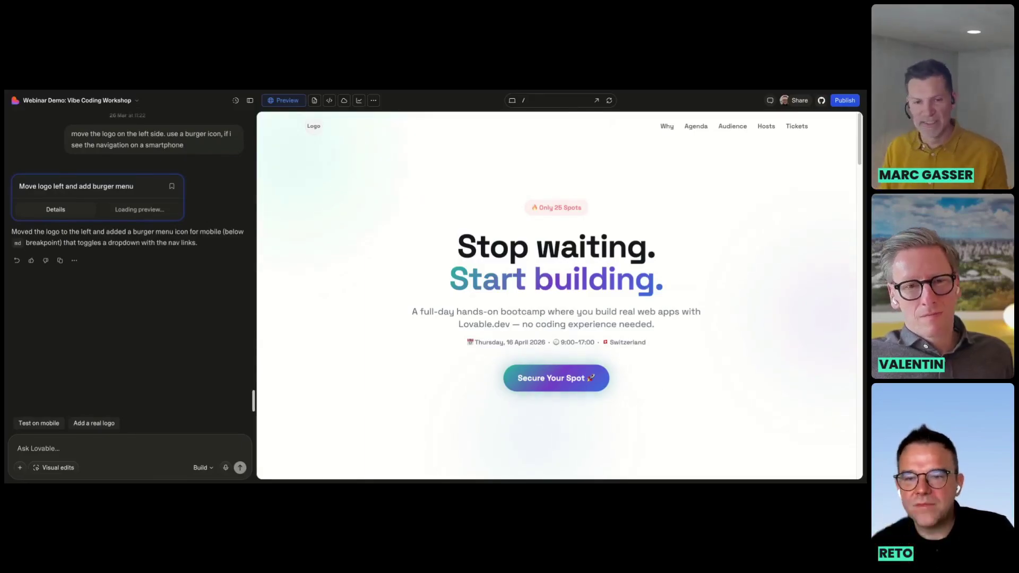
{"action": "left_click", "coordinate": [512, 100]}
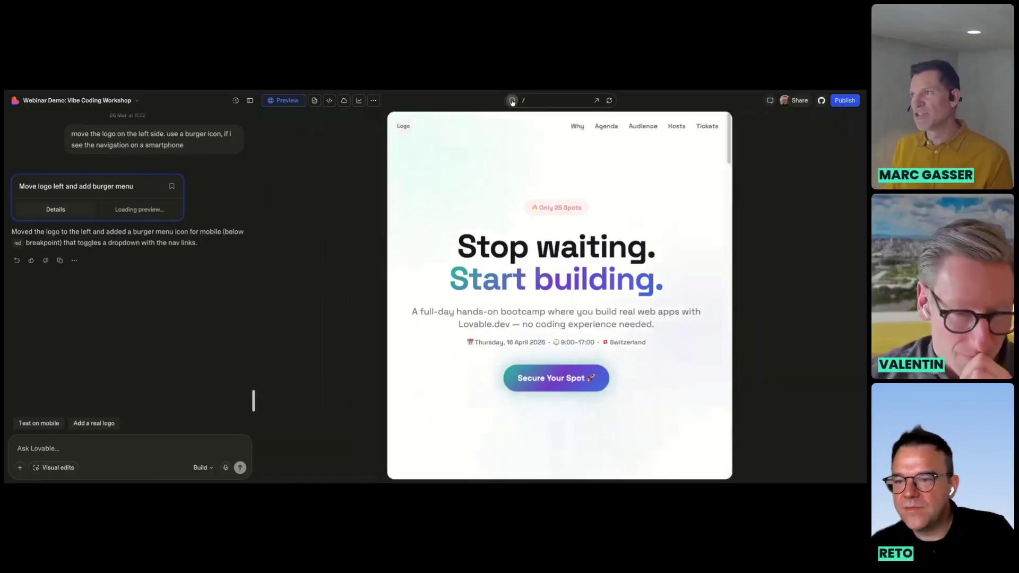
{"action": "left_click", "coordinate": [625, 126]}
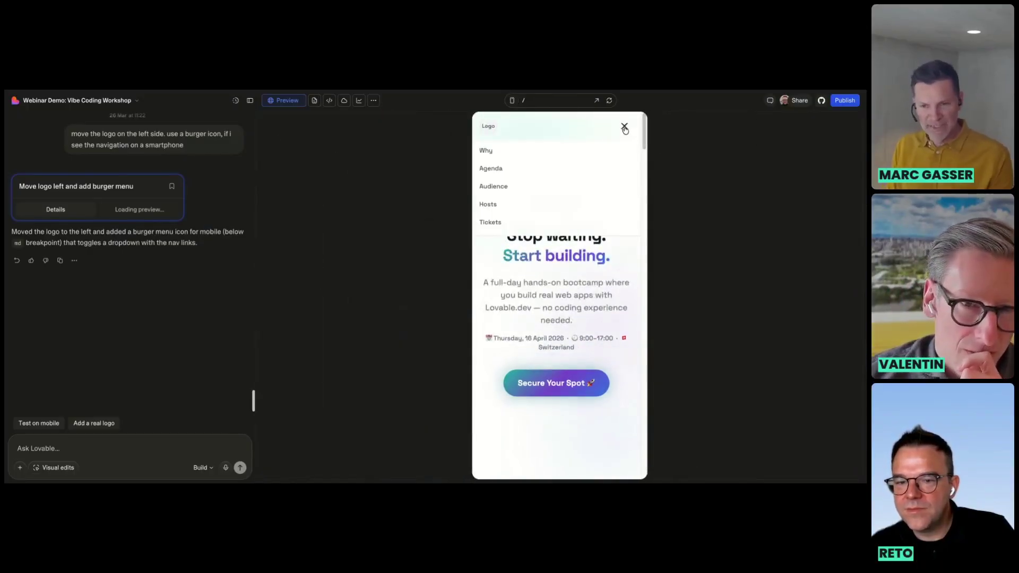
{"action": "left_click", "coordinate": [625, 127]}
{"action": "left_click", "coordinate": [512, 100]}
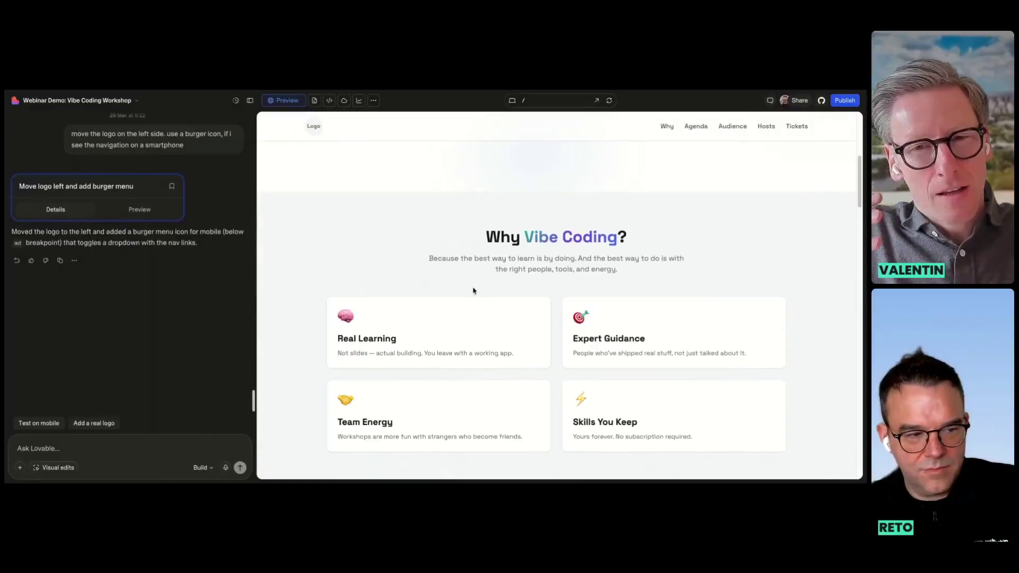
View the Why section, jump to the Tickets section from the navigation bar, and briefly turn Visual edits on and off.
{"action": "scroll", "coordinate": [474, 290], "scroll_direction": "down", "scroll_amount": 2}
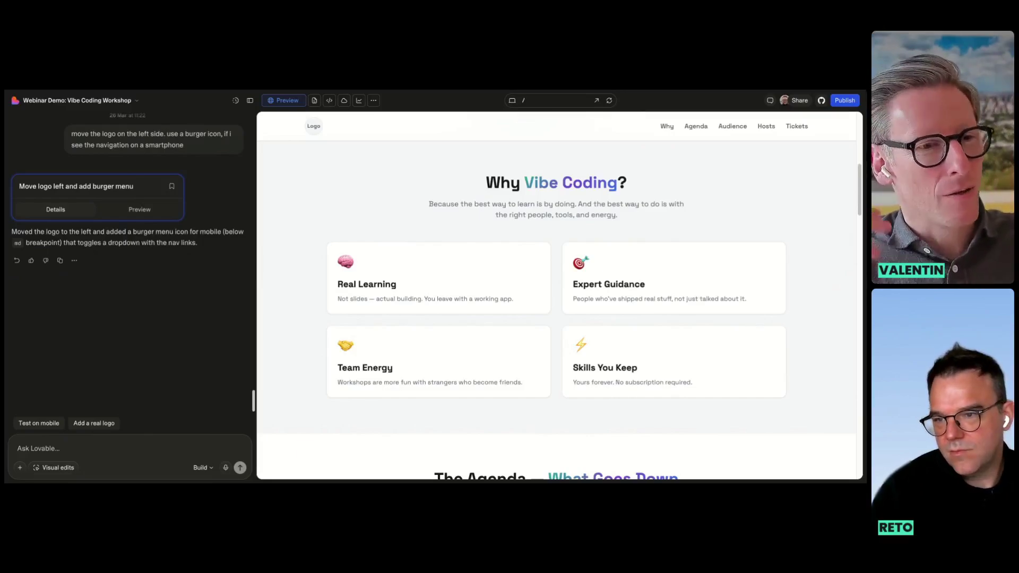
{"action": "left_click", "coordinate": [797, 125]}
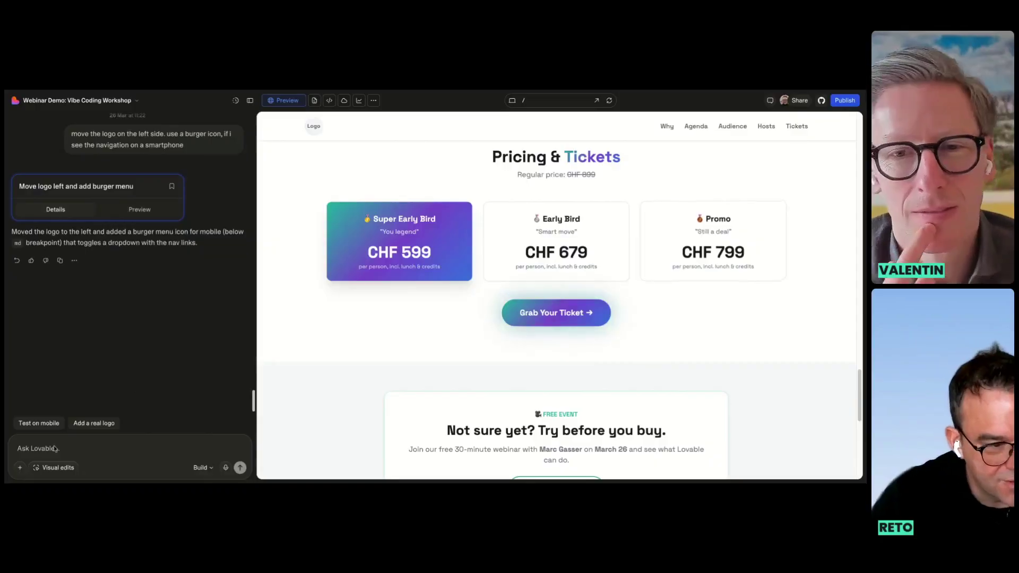
{"action": "left_click", "coordinate": [54, 468]}
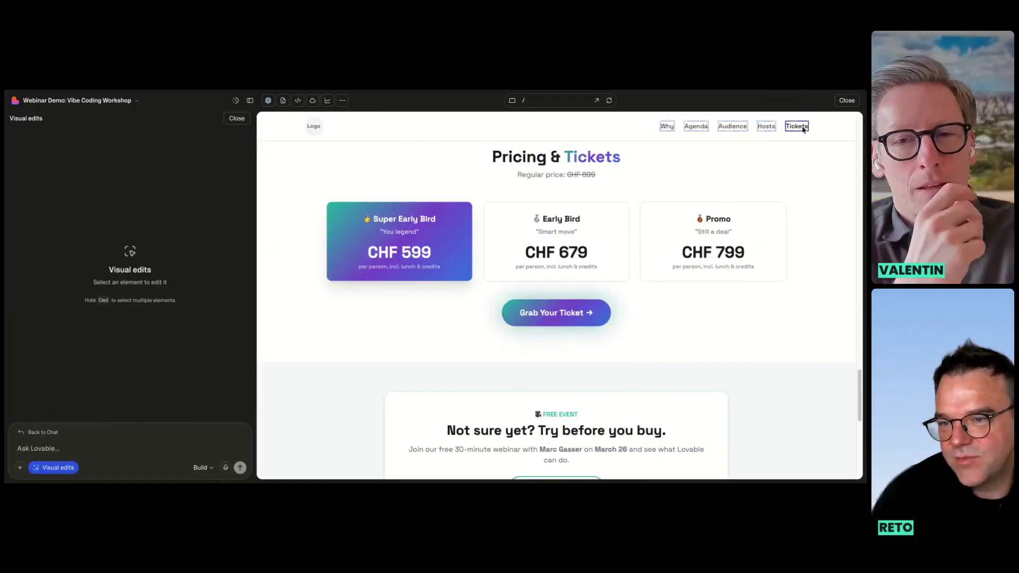
{"action": "left_click", "coordinate": [54, 468]}
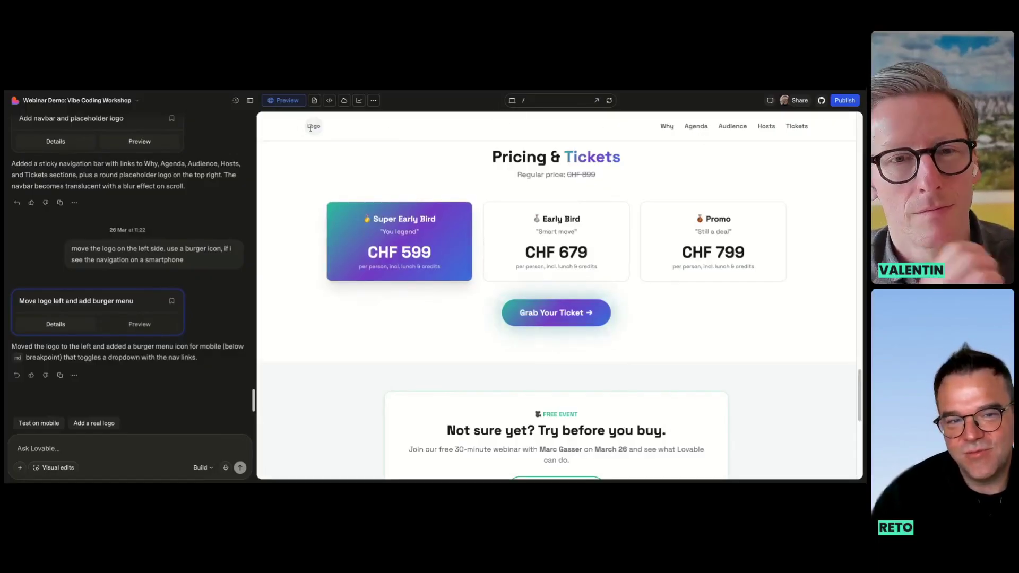
Test the Audience link in the desktop navigation bar and in the mobile burger menu, then return to the desktop preview.
{"action": "left_click", "coordinate": [732, 126]}
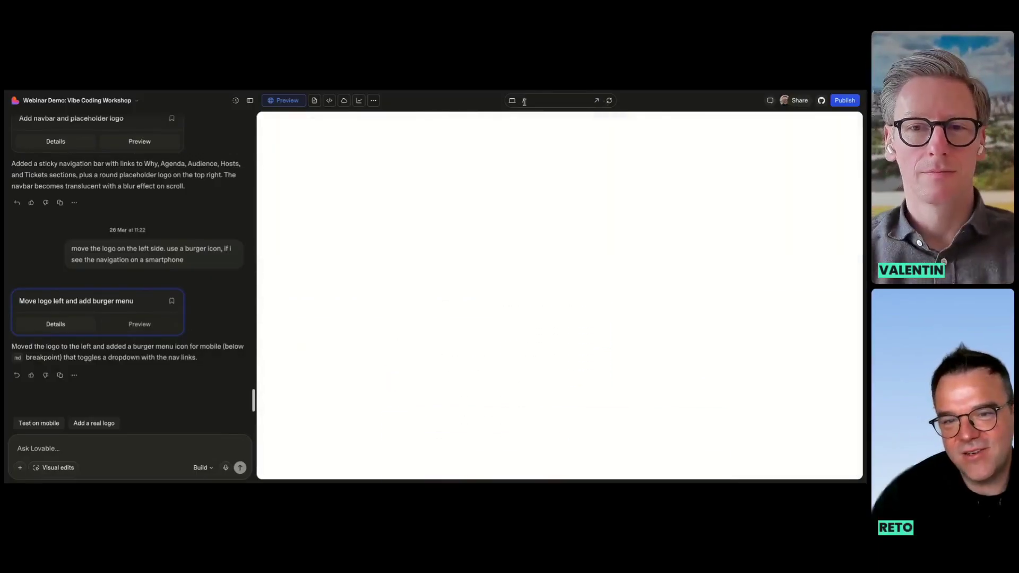
{"action": "left_click", "coordinate": [513, 100]}
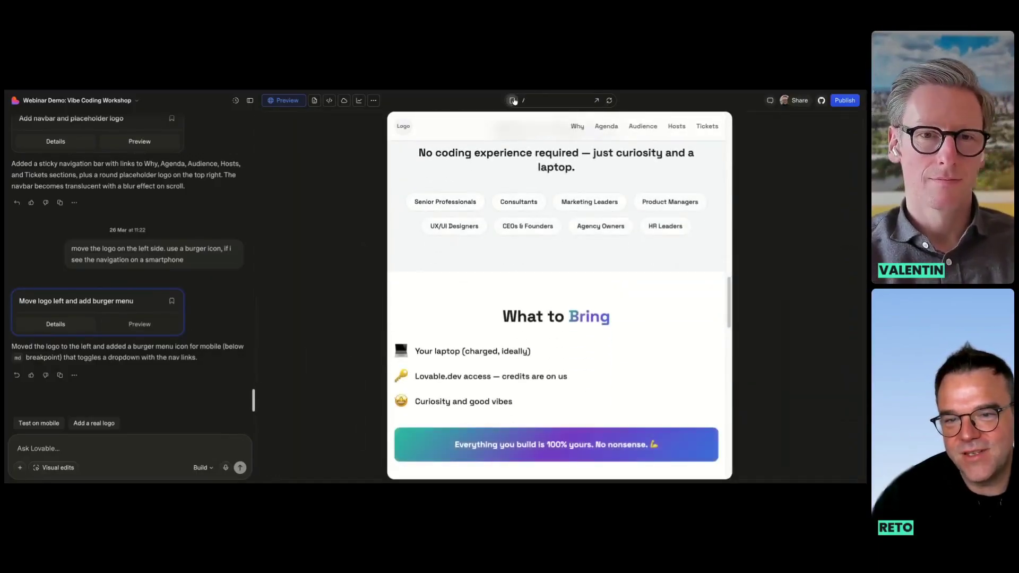
{"action": "left_click", "coordinate": [512, 100]}
{"action": "left_click", "coordinate": [624, 127]}
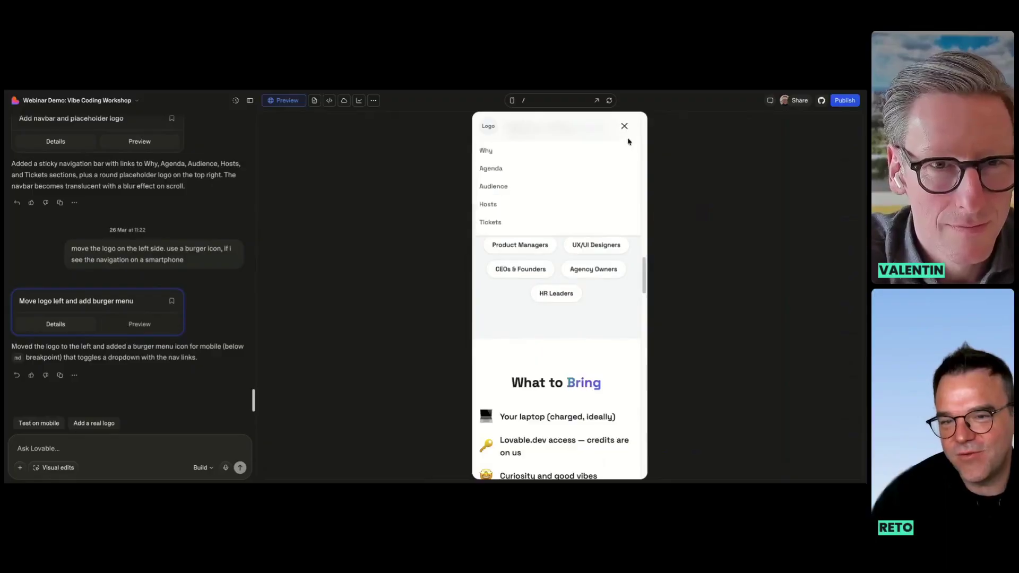
{"action": "left_click", "coordinate": [510, 186]}
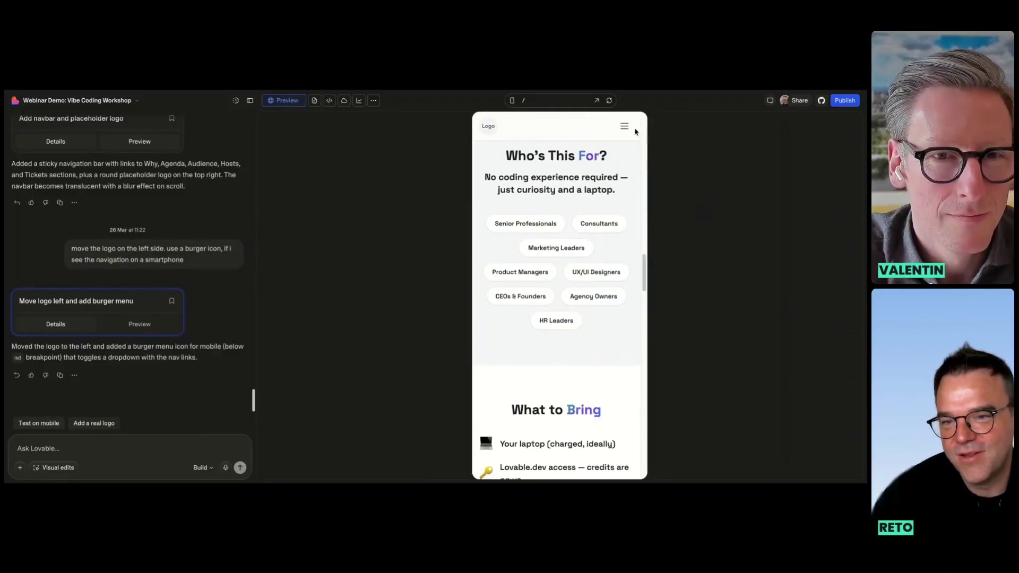
{"action": "left_click", "coordinate": [507, 102]}
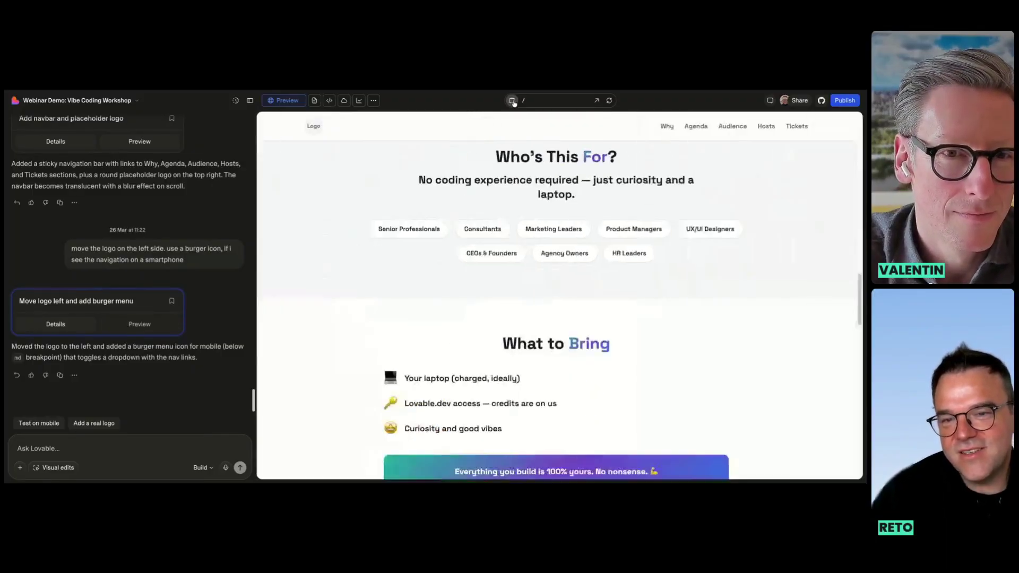
Look through the desktop page down to the footer and back up to the Pricing & Tickets section.
{"action": "scroll", "coordinate": [626, 372], "scroll_direction": "down", "scroll_amount": 10}
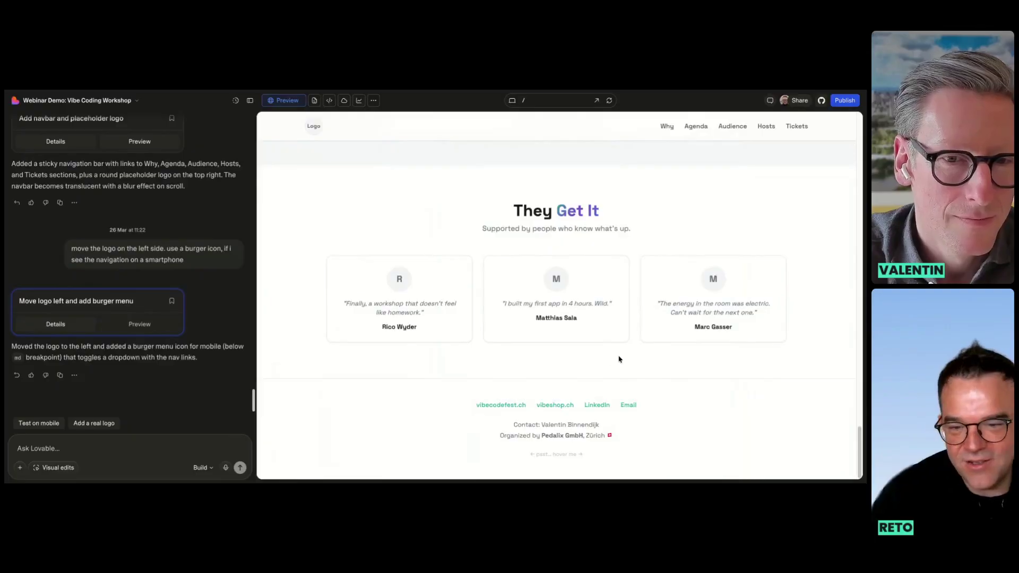
{"action": "scroll", "coordinate": [630, 334], "scroll_direction": "up", "scroll_amount": 10}
{"action": "scroll", "coordinate": [630, 335], "scroll_direction": "up", "scroll_amount": 1}
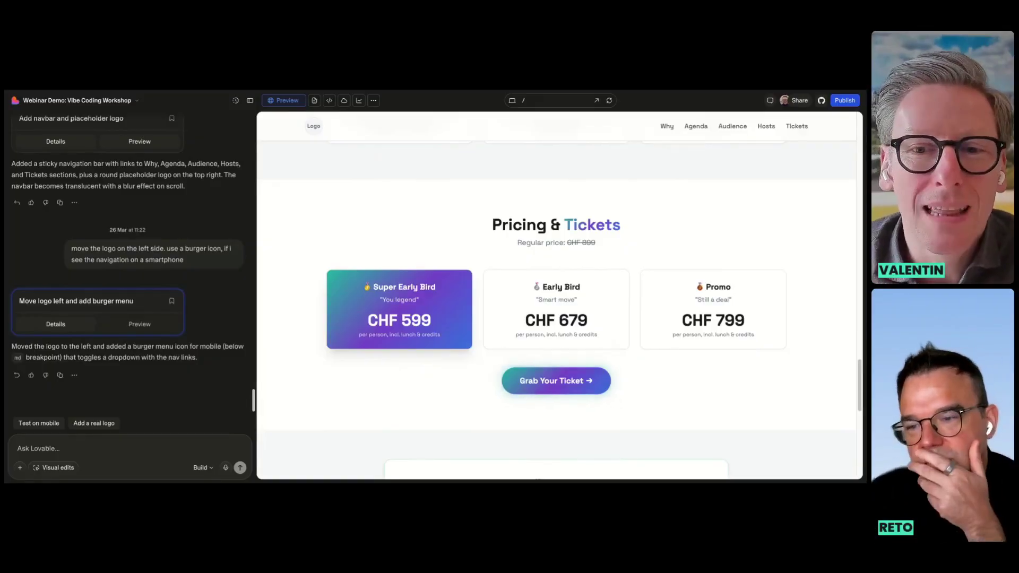
Publish the updated landing page, open its live site at demo-workshop.lovable.app, and reload it.
{"action": "left_click", "coordinate": [846, 102]}
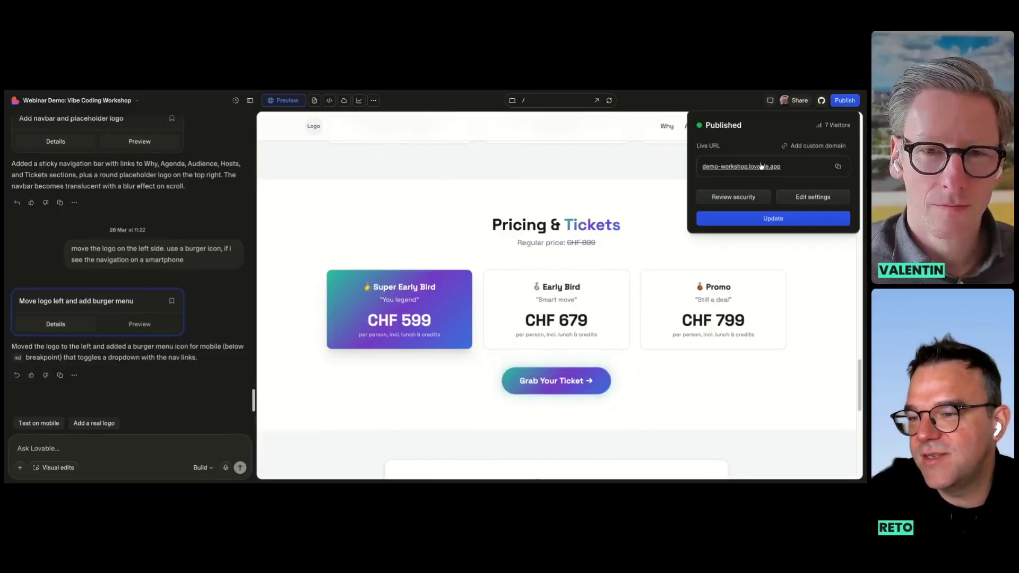
{"action": "left_click", "coordinate": [780, 224]}
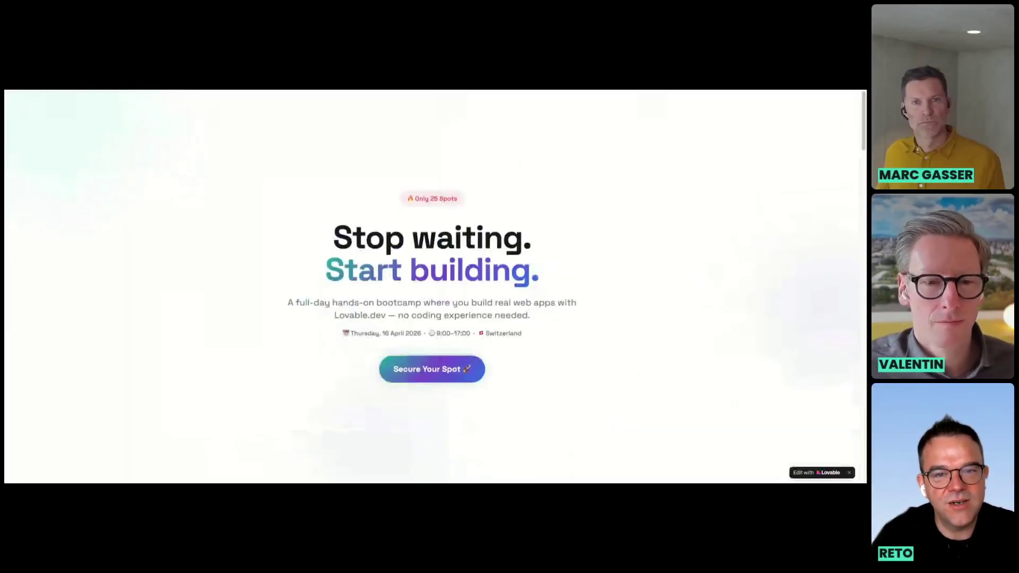
{"action": "left_click", "coordinate": [741, 166]}
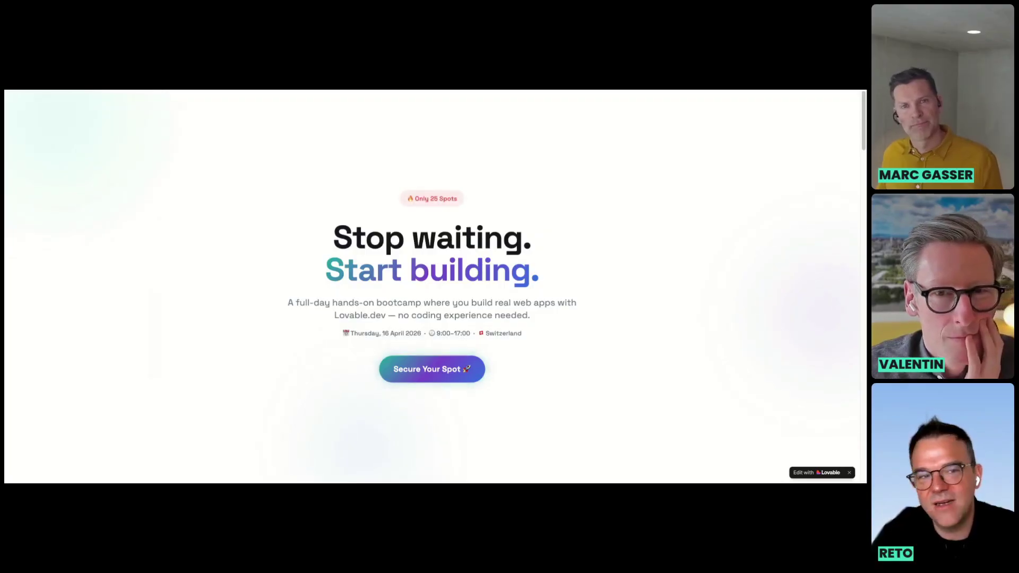
{"action": "key", "text": "super+r"}
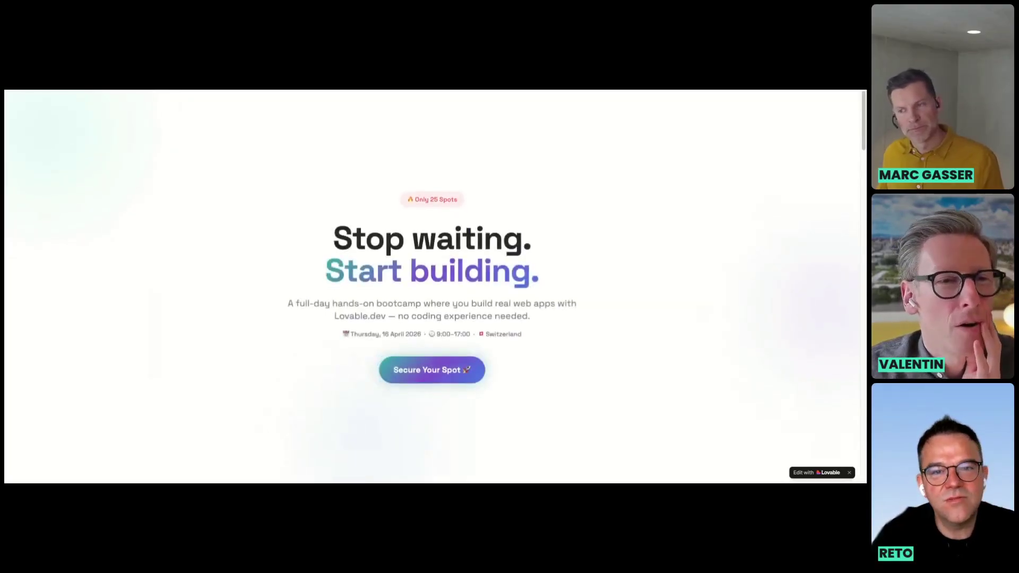
Reload the live landing page to fetch the published navigation bar, and scroll the page briefly down and back up.
{"action": "key", "text": "super+r"}
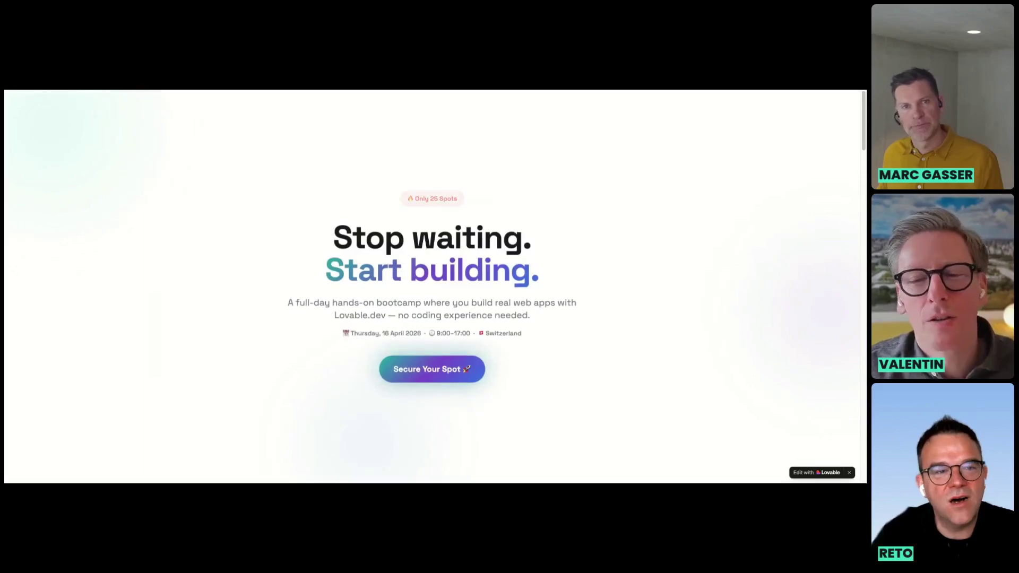
{"action": "key", "text": "super+r"}
{"action": "key", "text": "super+r"}
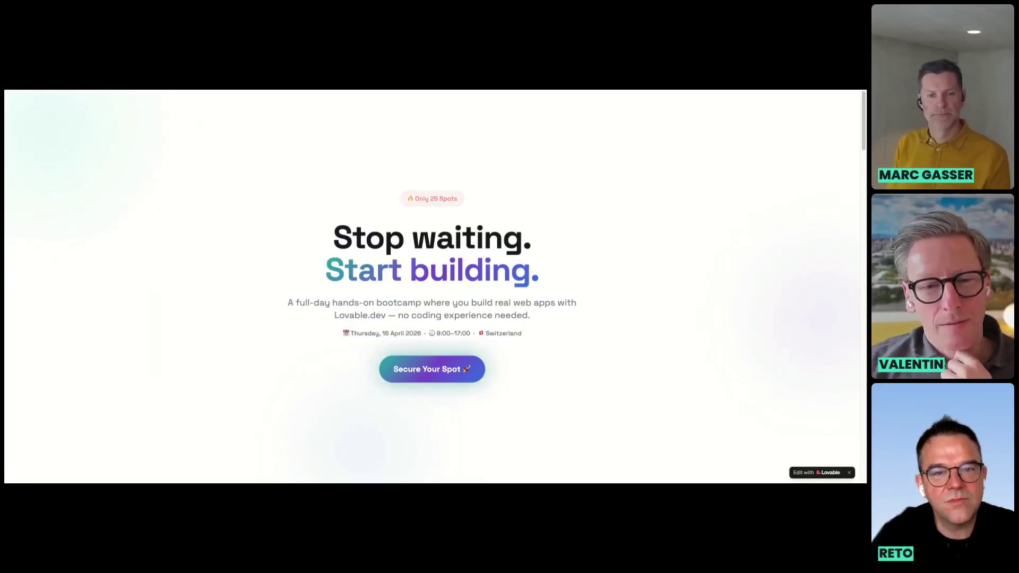
{"action": "key", "text": "super+r"}
{"action": "scroll", "coordinate": [632, 146], "scroll_direction": "down", "scroll_amount": 12}
{"action": "scroll", "coordinate": [624, 160], "scroll_direction": "up", "scroll_amount": 12}
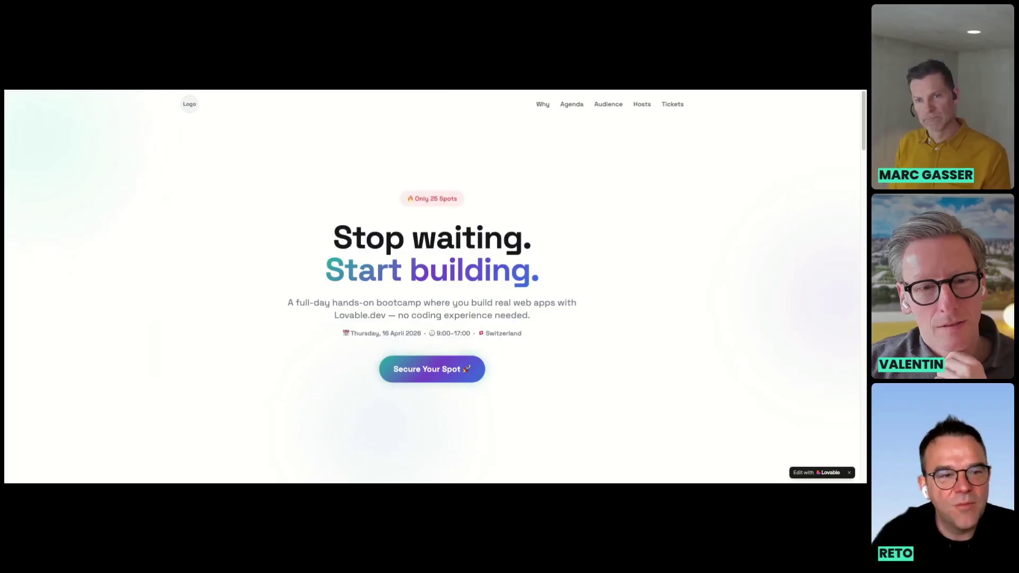
Return to the project editor, try to connect a personally owned www domain as the custom domain, and leave the domain setup.
{"action": "key", "text": "ctrl+Tab"}
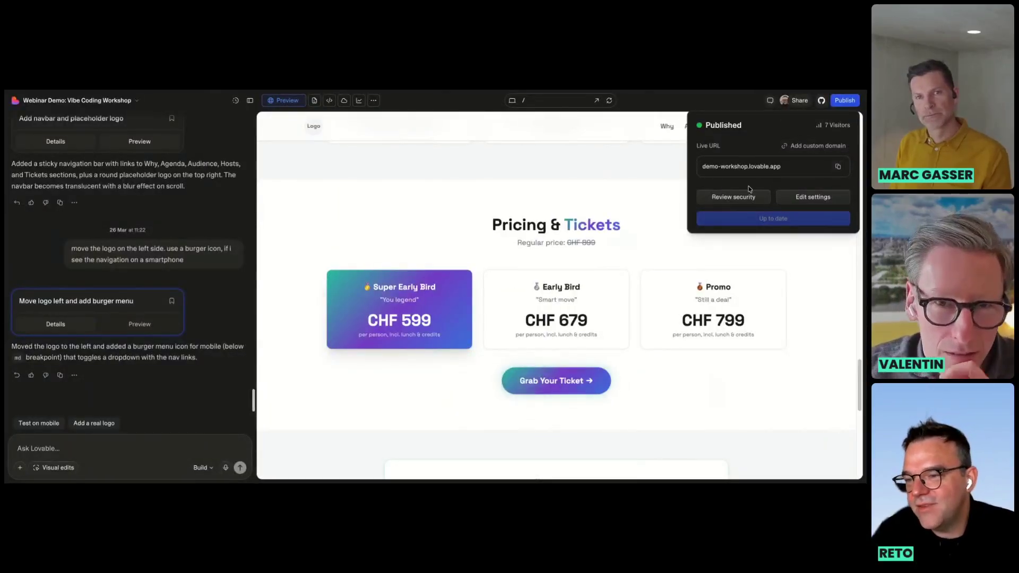
{"action": "left_click", "coordinate": [817, 148]}
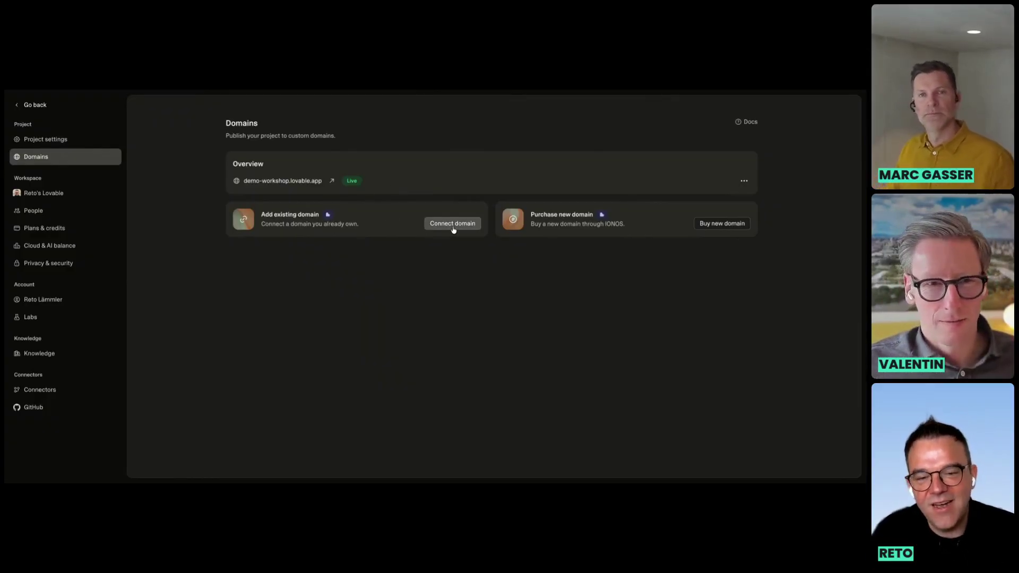
{"action": "left_click", "coordinate": [453, 229]}
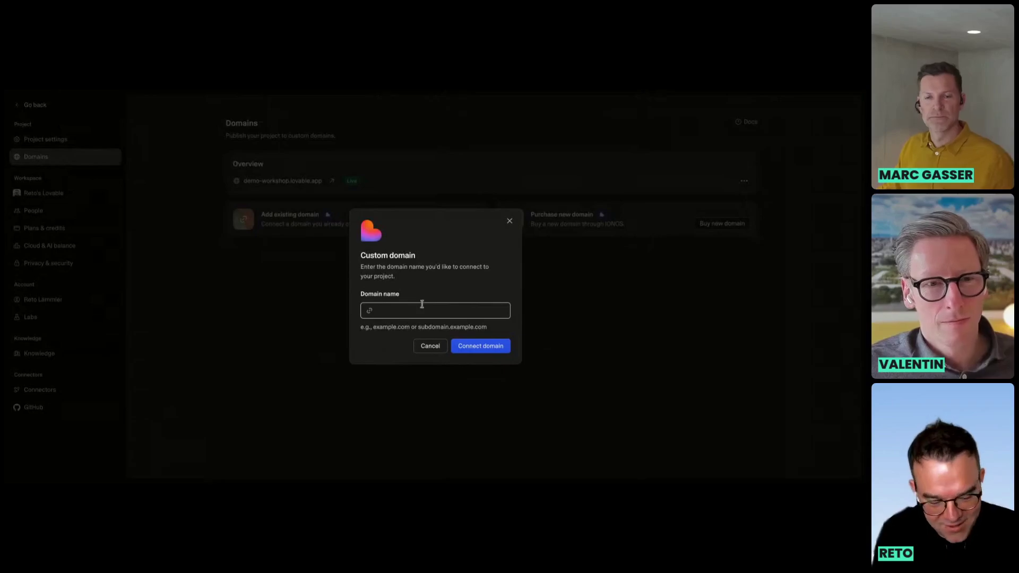
{"action": "type", "text": "www"}
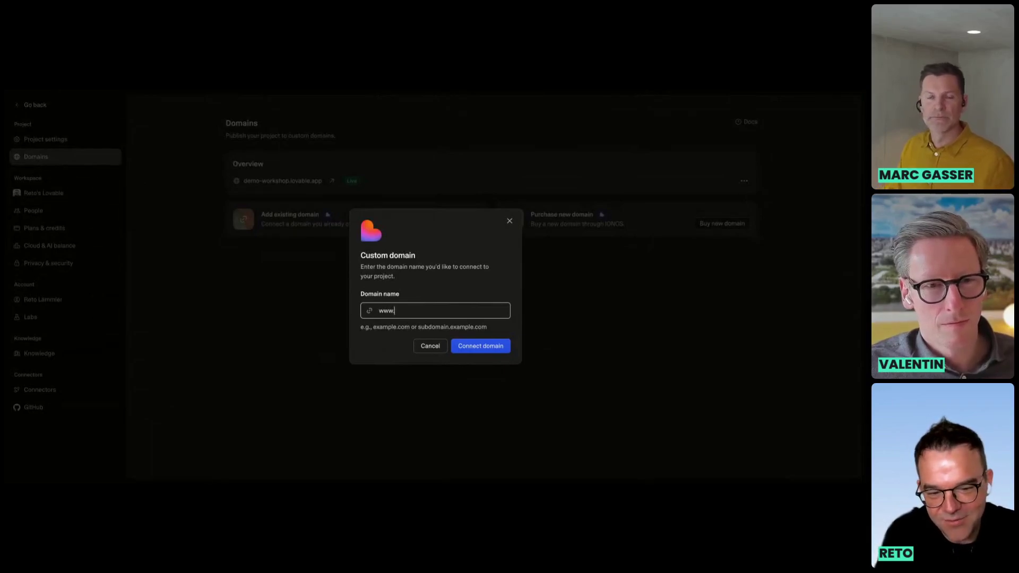
{"action": "type", "text": ".retolaemmler.com"}
{"action": "left_click", "coordinate": [490, 349]}
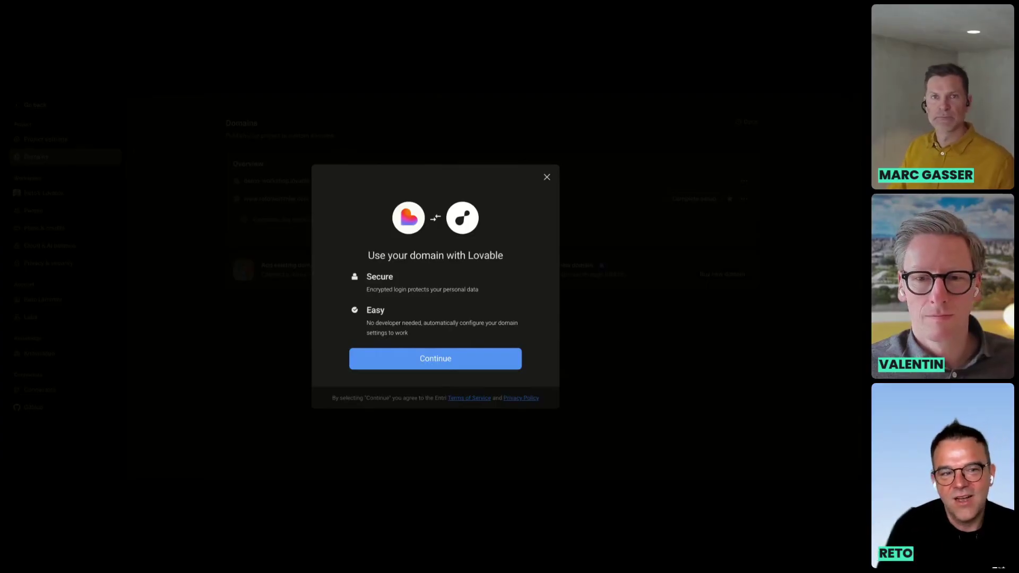
{"action": "left_click", "coordinate": [547, 178]}
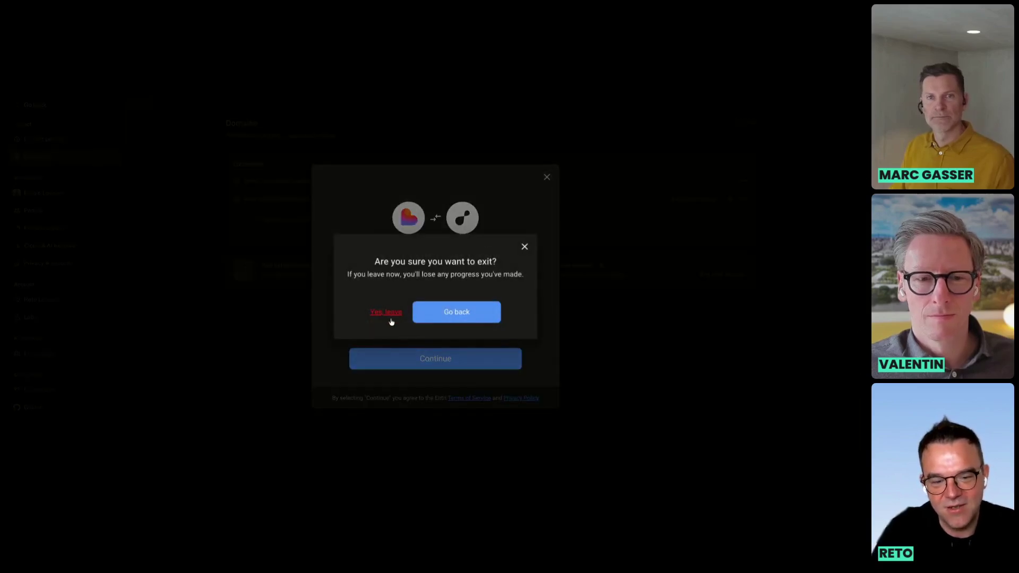
{"action": "left_click", "coordinate": [387, 313]}
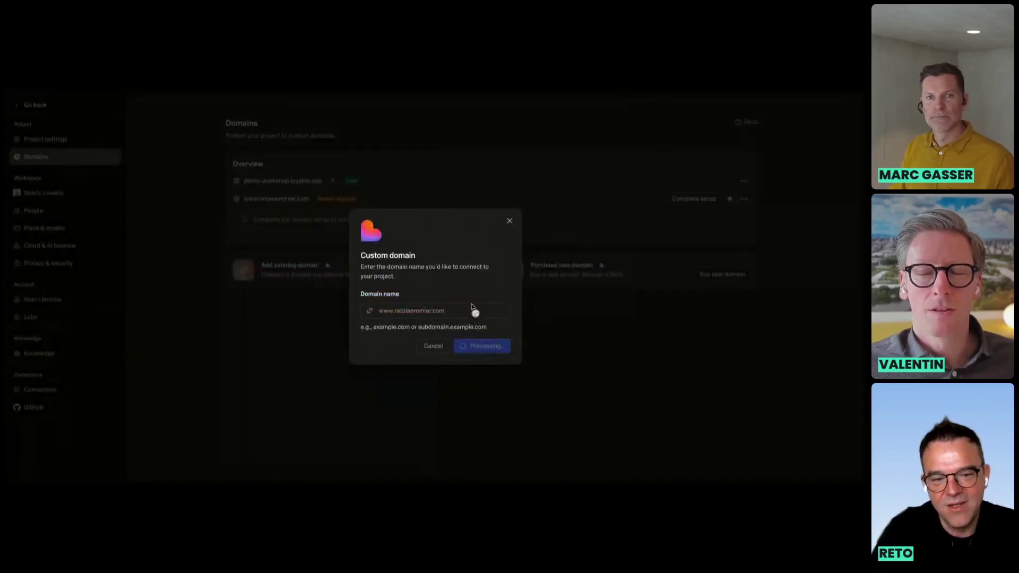
{"action": "left_click", "coordinate": [509, 221]}
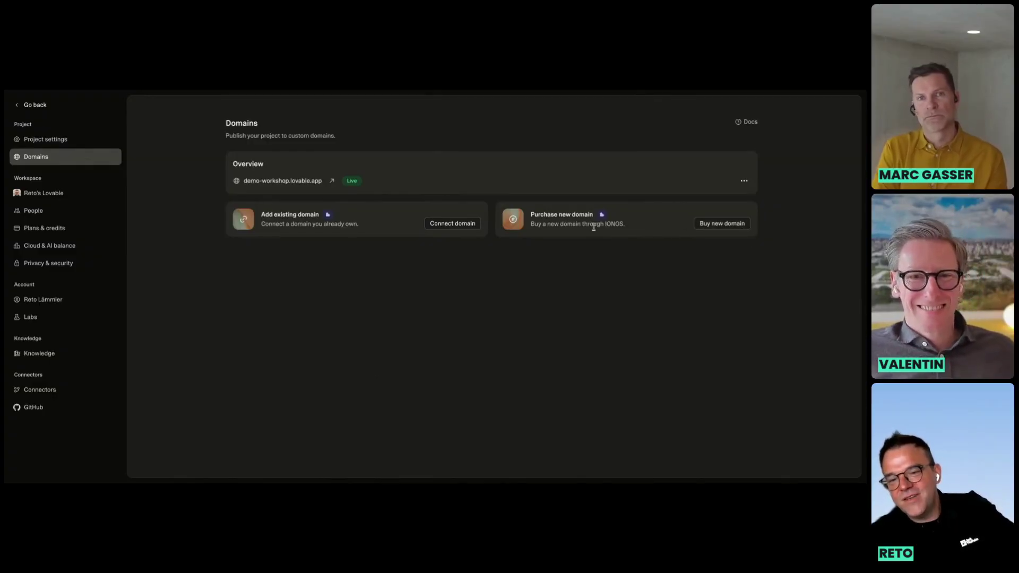
{"action": "double_click", "coordinate": [611, 223]}
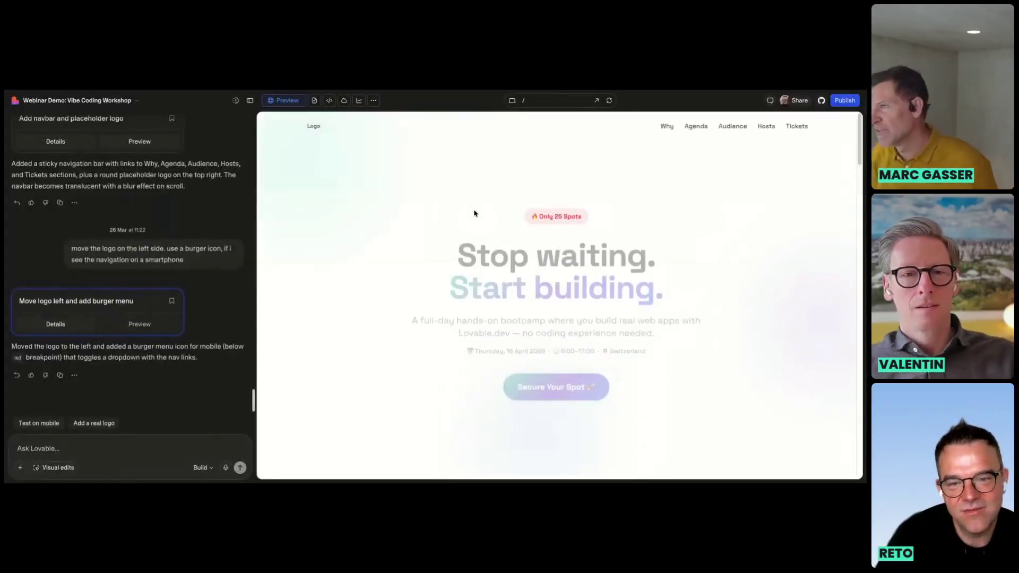
Ask the AI builder to add a ticket purchase confirmation page to redirect to after a successful payment.
{"action": "scroll", "coordinate": [487, 206], "scroll_direction": "down", "scroll_amount": 6}
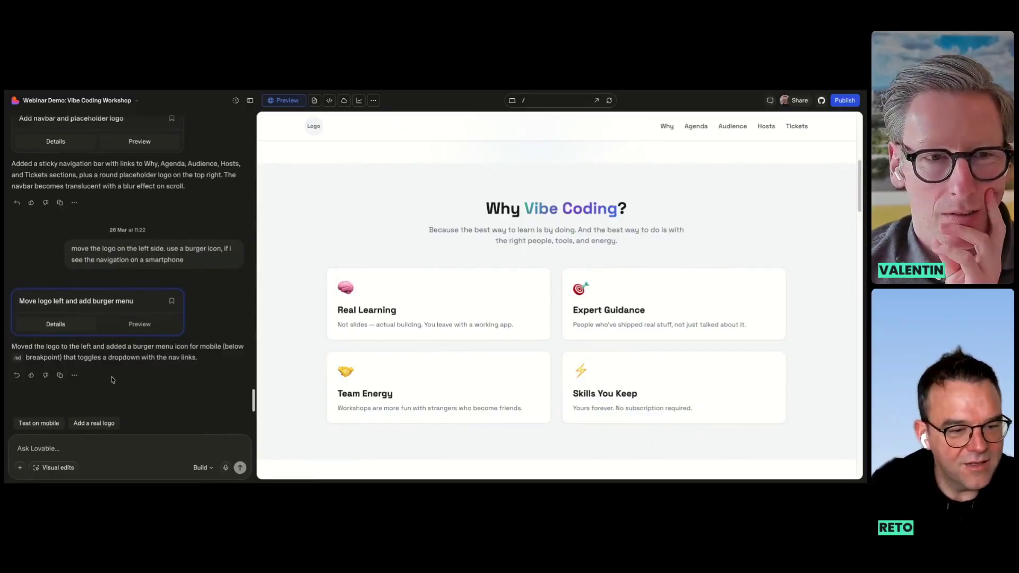
{"action": "scroll", "coordinate": [483, 313], "scroll_direction": "down", "scroll_amount": 3}
{"action": "scroll", "coordinate": [414, 378], "scroll_direction": "down", "scroll_amount": 10}
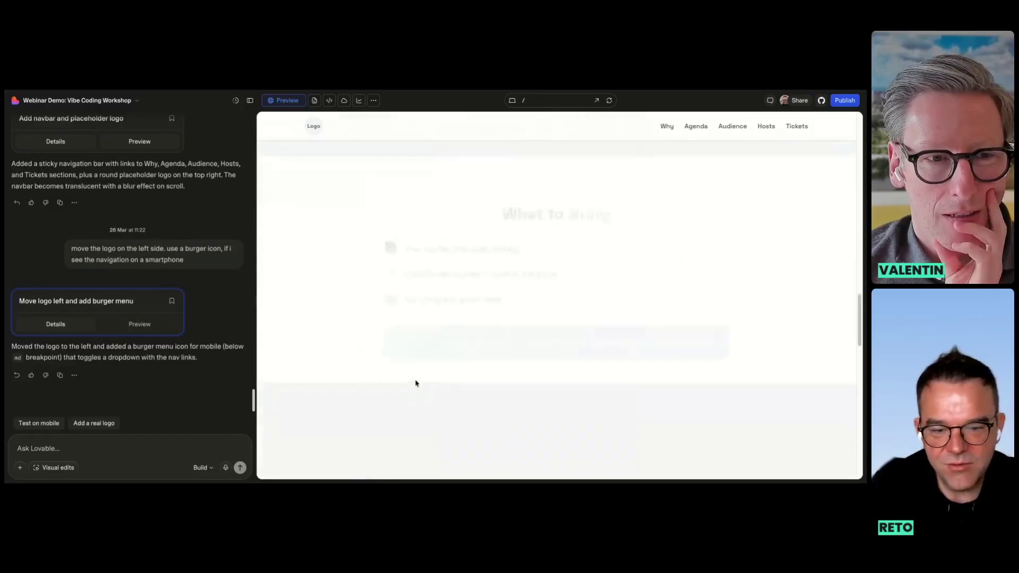
{"action": "scroll", "coordinate": [415, 377], "scroll_direction": "down", "scroll_amount": 2}
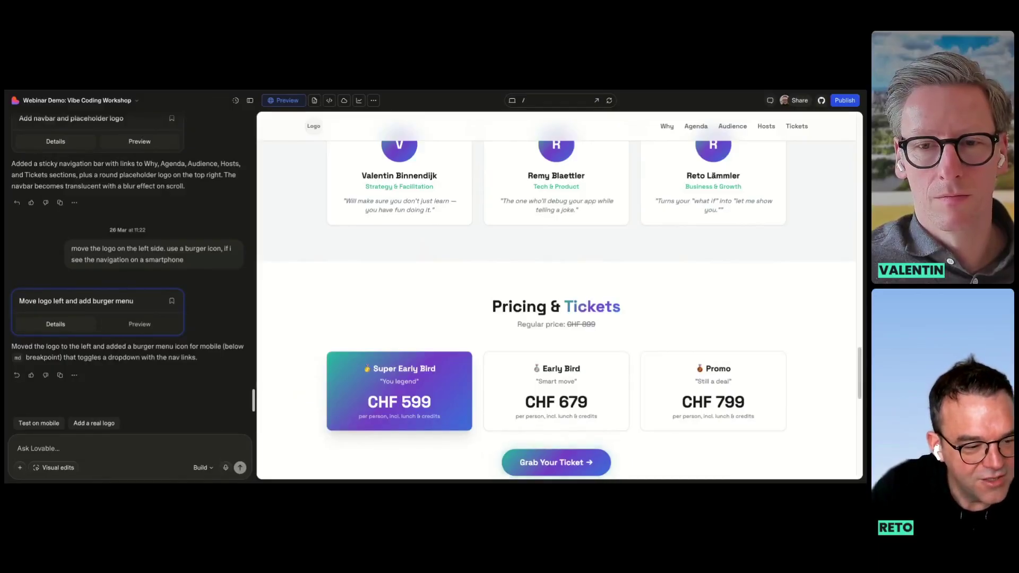
{"action": "type", "text": "Add a ticket purchase confirmation page, which i can redirect to after a successful payment"}
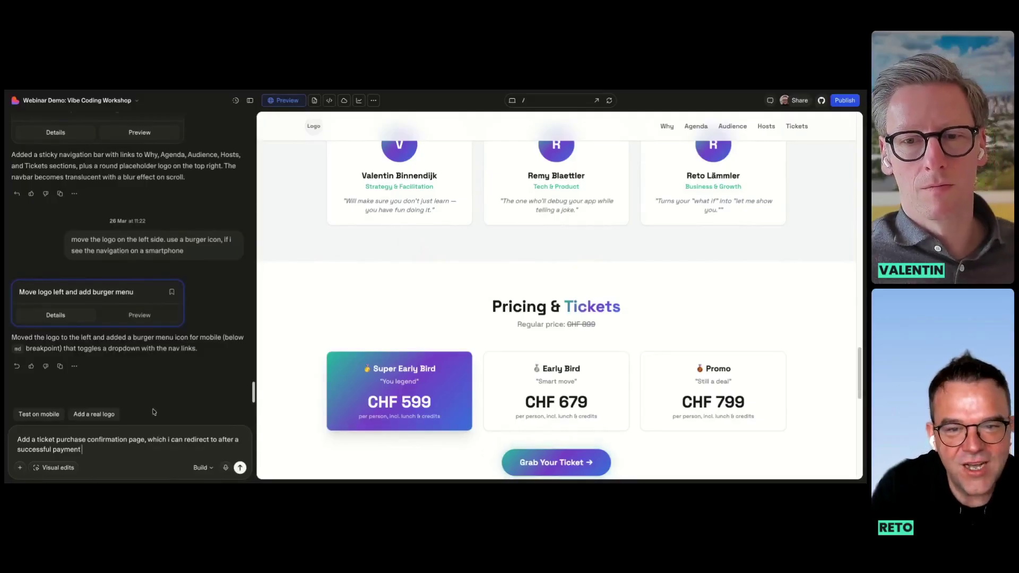
{"action": "key", "text": "Return"}
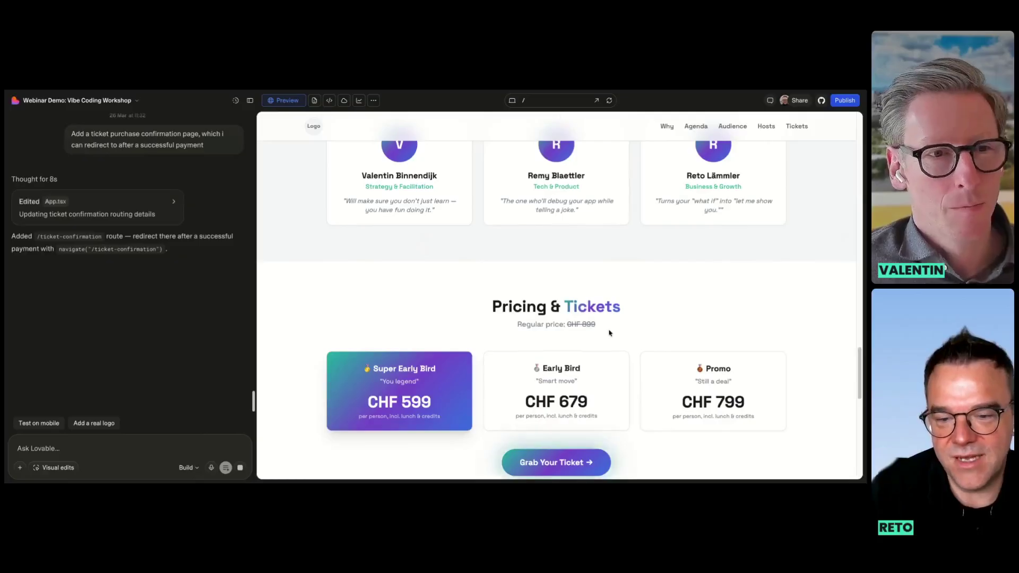
Look briefly at the project options, and preview the new /ticket-confirmation page.
{"action": "scroll", "coordinate": [510, 222], "scroll_direction": "down", "scroll_amount": 1}
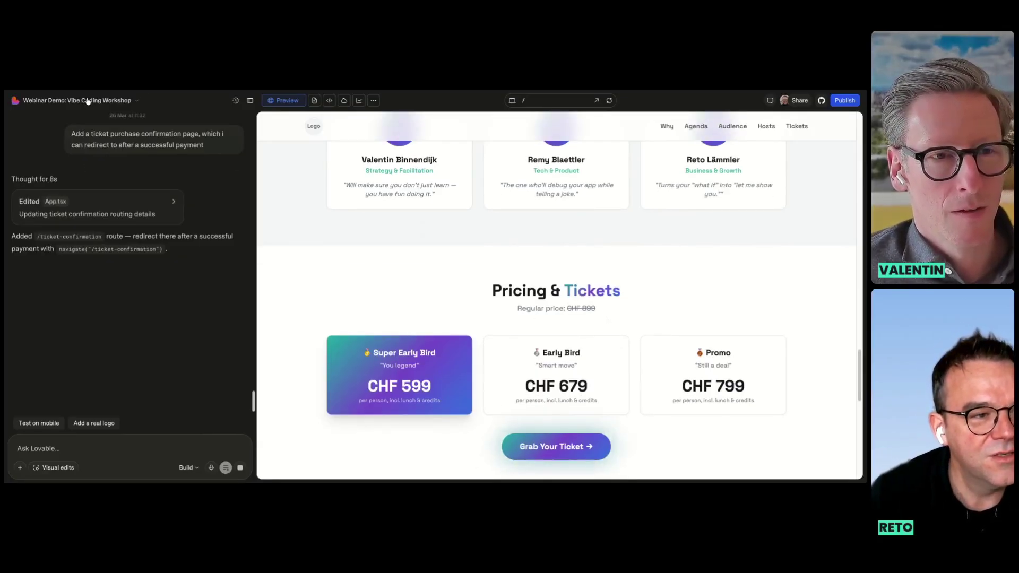
{"action": "left_click", "coordinate": [126, 102]}
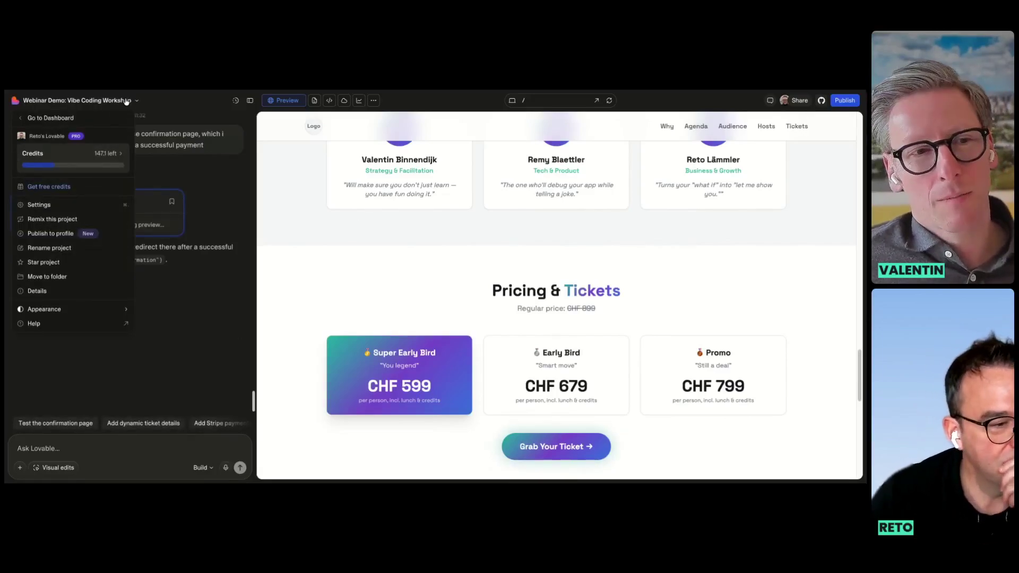
{"action": "left_click", "coordinate": [126, 101]}
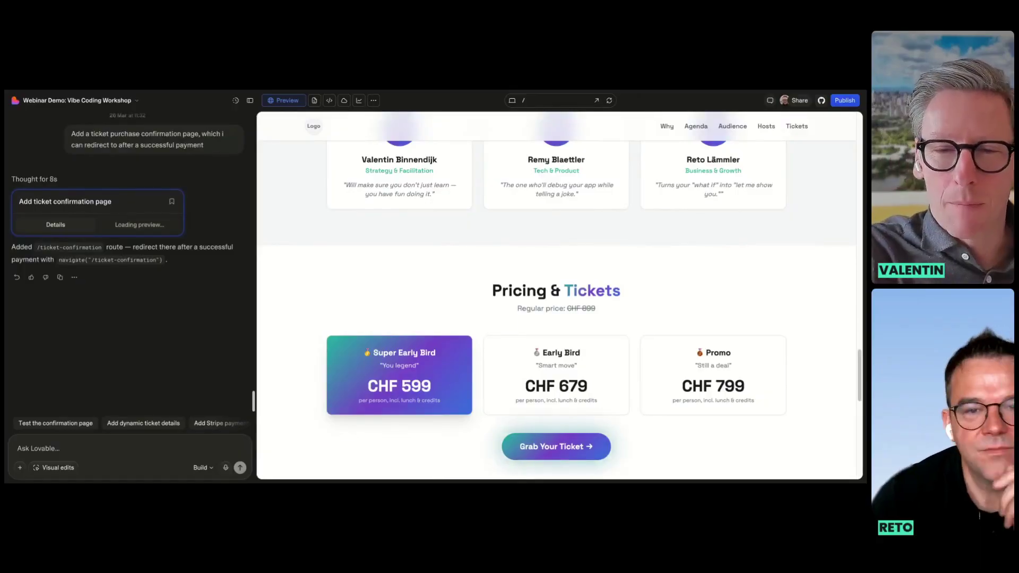
{"action": "left_click", "coordinate": [552, 101]}
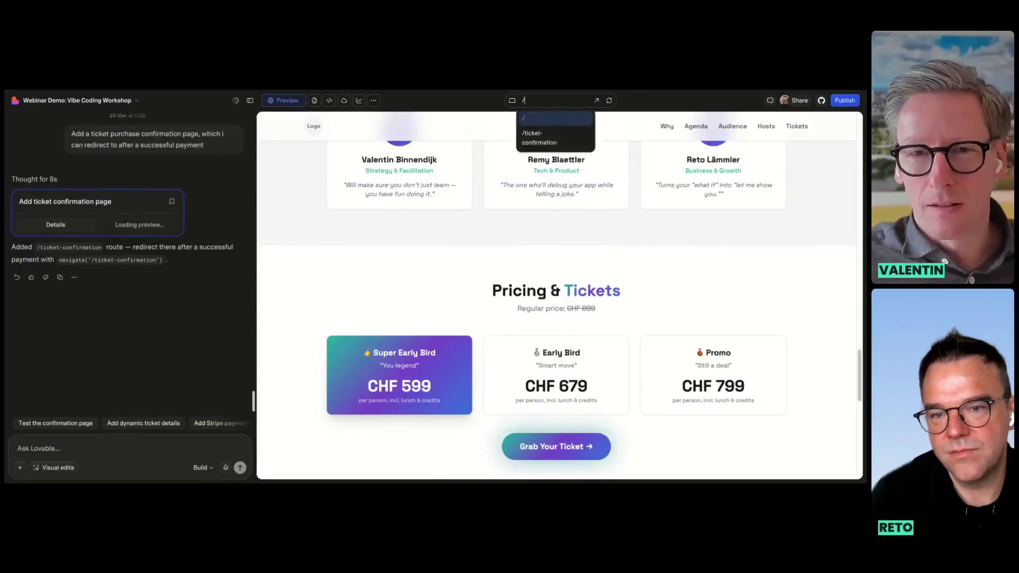
{"action": "left_click", "coordinate": [547, 139]}
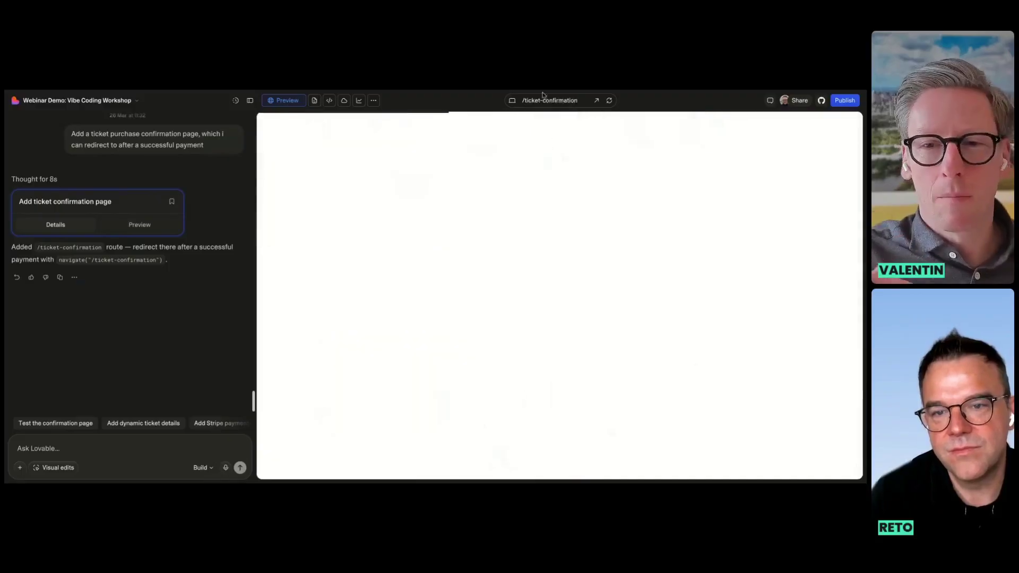
{"action": "triple_click", "coordinate": [561, 100]}
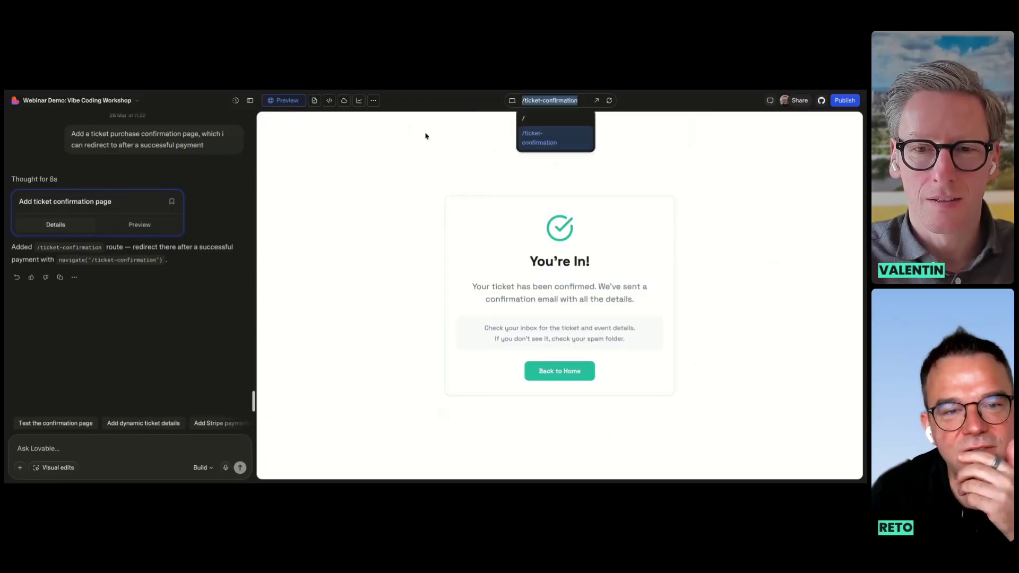
Request enabling Lovable Cloud for the project and reopen its Cloud view.
{"action": "left_click", "coordinate": [344, 101]}
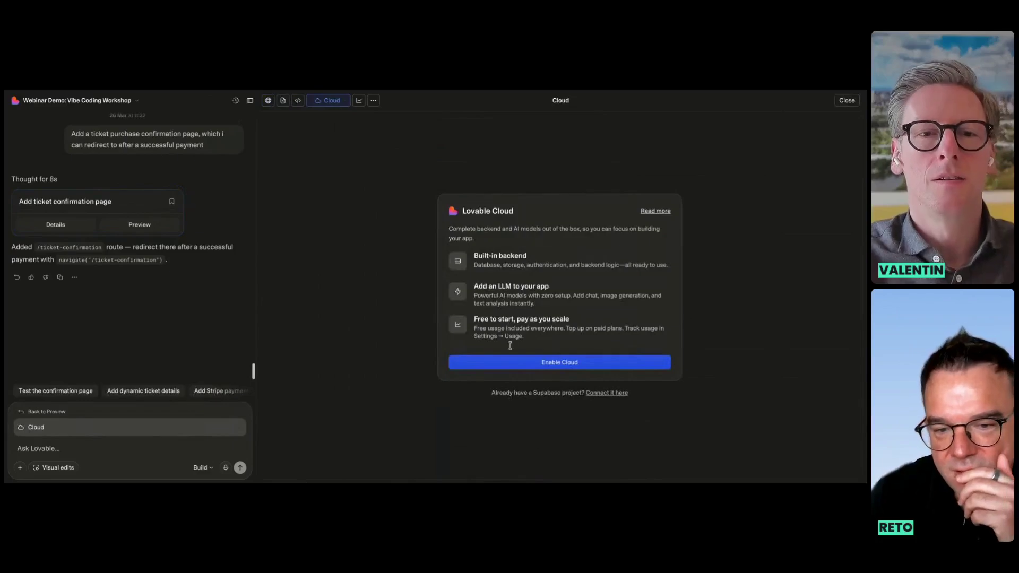
{"action": "left_click", "coordinate": [545, 365]}
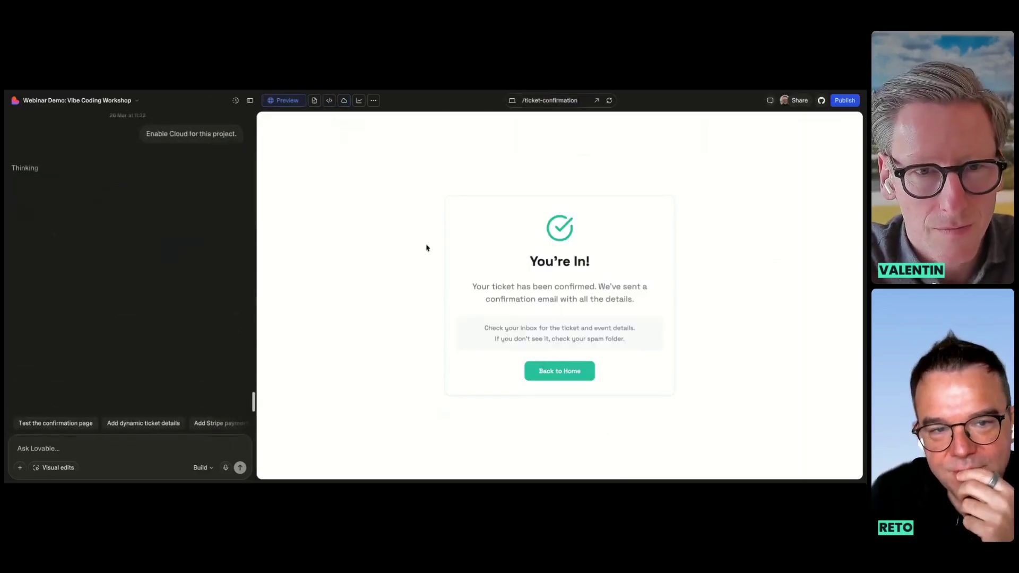
{"action": "left_click", "coordinate": [343, 102]}
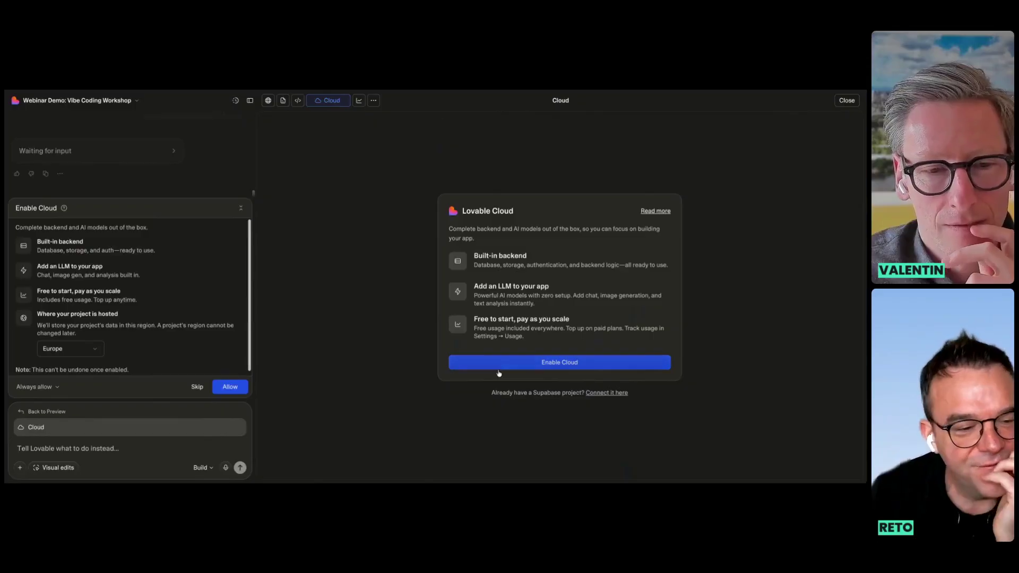
Review the listed Cloud features and approve enabling Cloud with Europe as the hosting region.
{"action": "left_click_drag", "start_coordinate": [37, 241], "coordinate": [97, 250]}
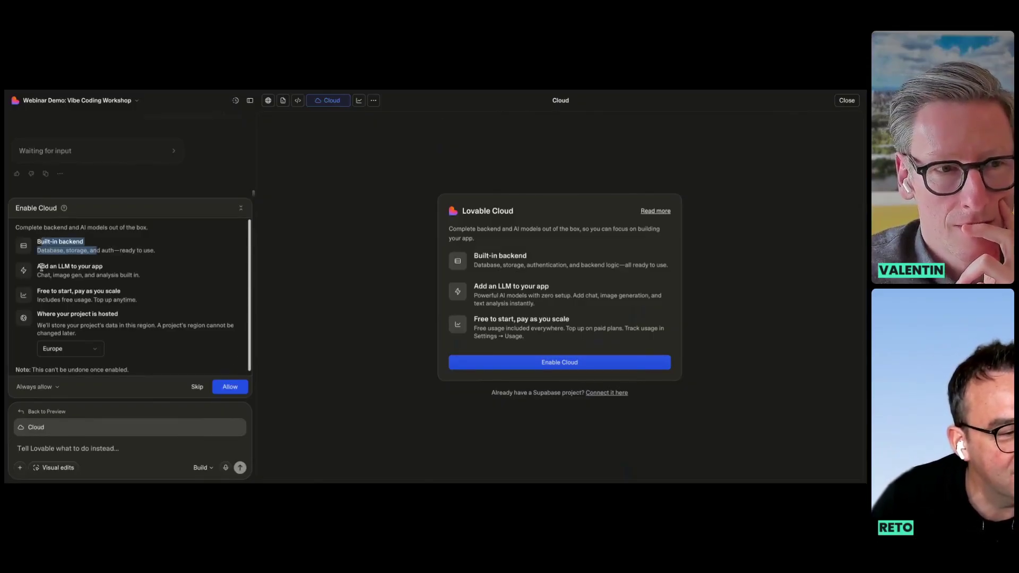
{"action": "left_click_drag", "start_coordinate": [42, 266], "coordinate": [93, 267]}
{"action": "double_click", "coordinate": [97, 266]}
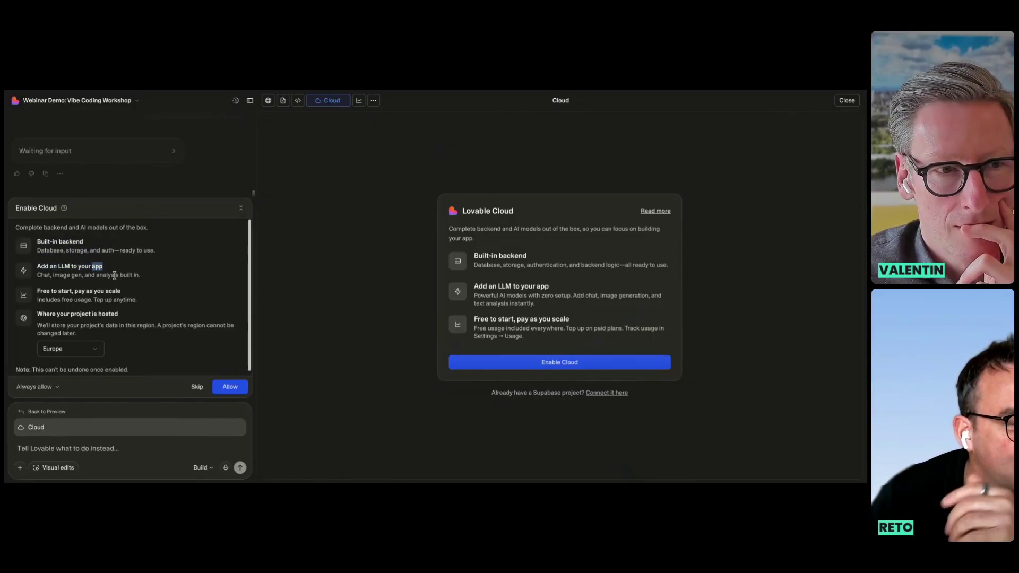
{"action": "left_click", "coordinate": [62, 265]}
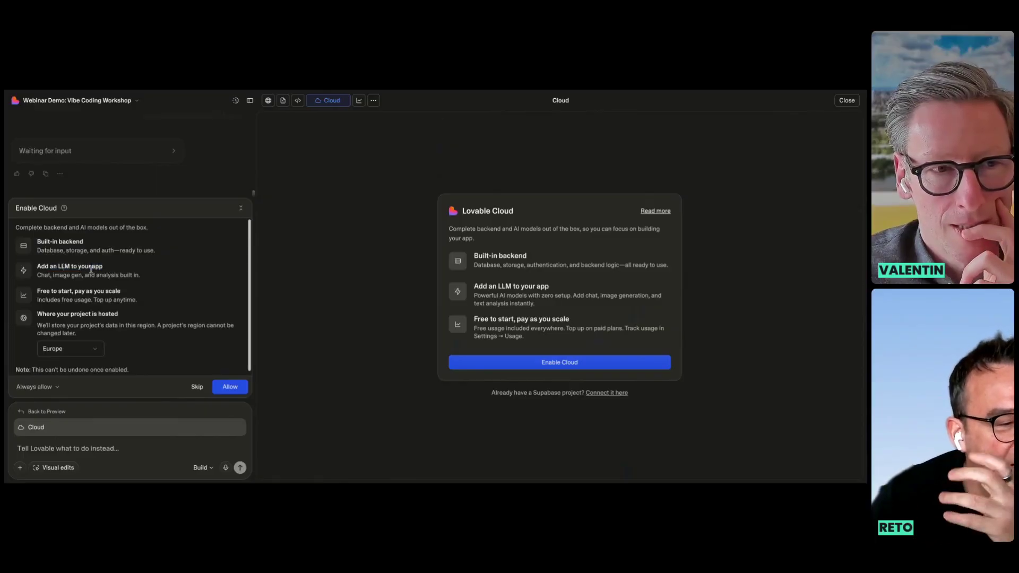
{"action": "left_click_drag", "start_coordinate": [47, 291], "coordinate": [139, 300]}
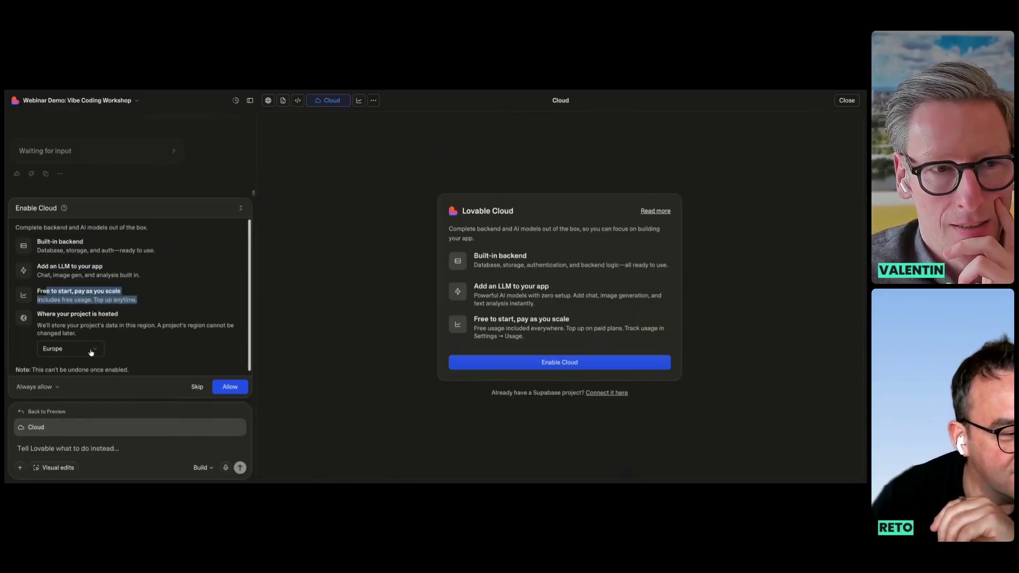
{"action": "left_click", "coordinate": [233, 389]}
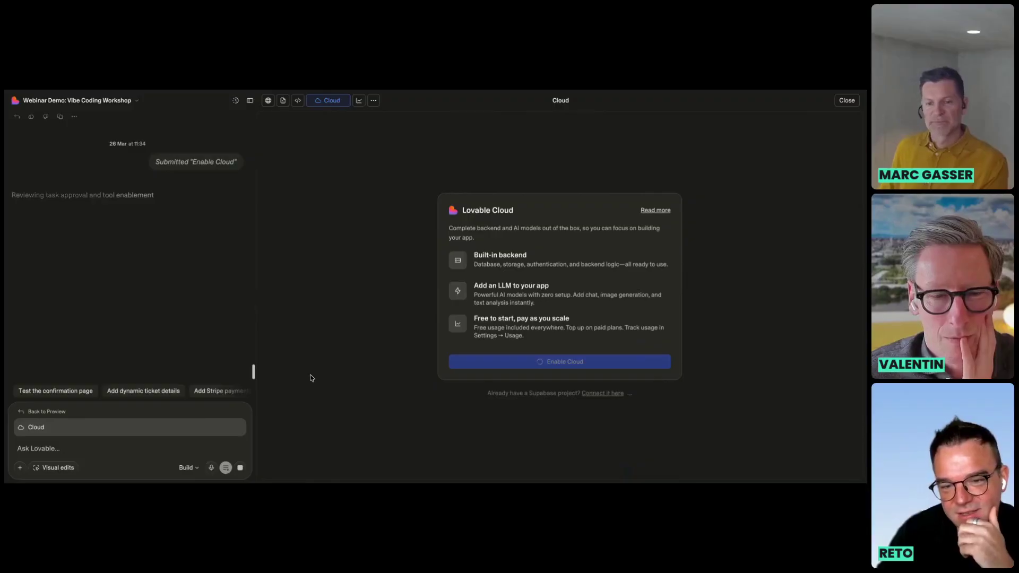
Go to the dashboard, open the Vibe Code Workshop project, and view its Cloud overview.
{"action": "left_click", "coordinate": [116, 101]}
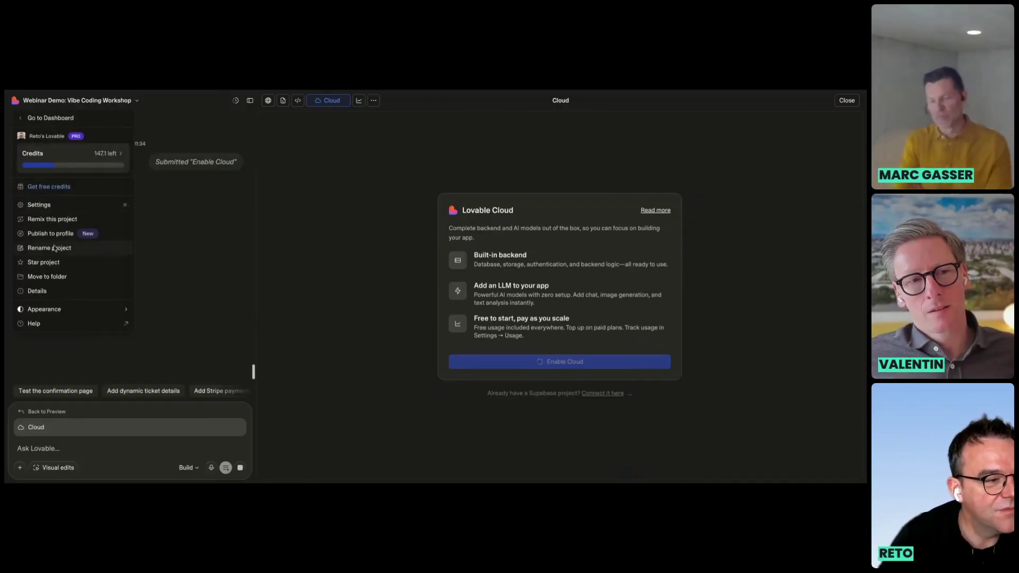
{"action": "left_click", "coordinate": [52, 118]}
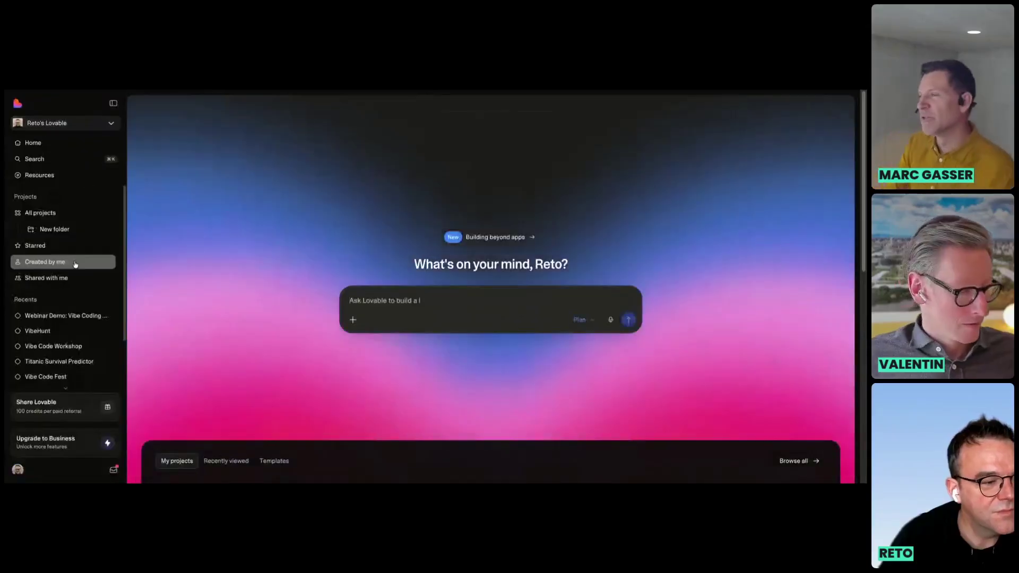
{"action": "left_click", "coordinate": [68, 350]}
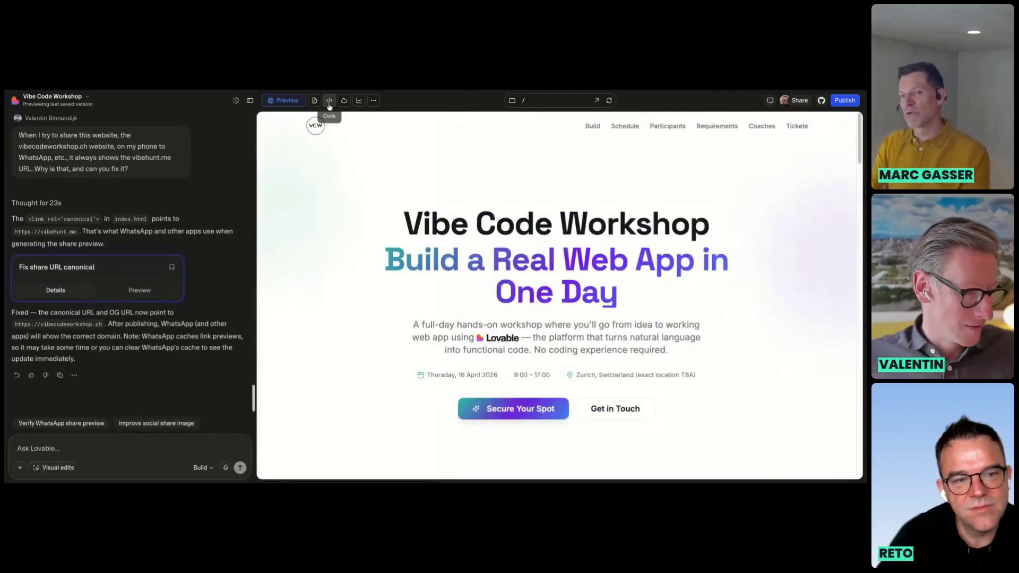
{"action": "left_click", "coordinate": [344, 100]}
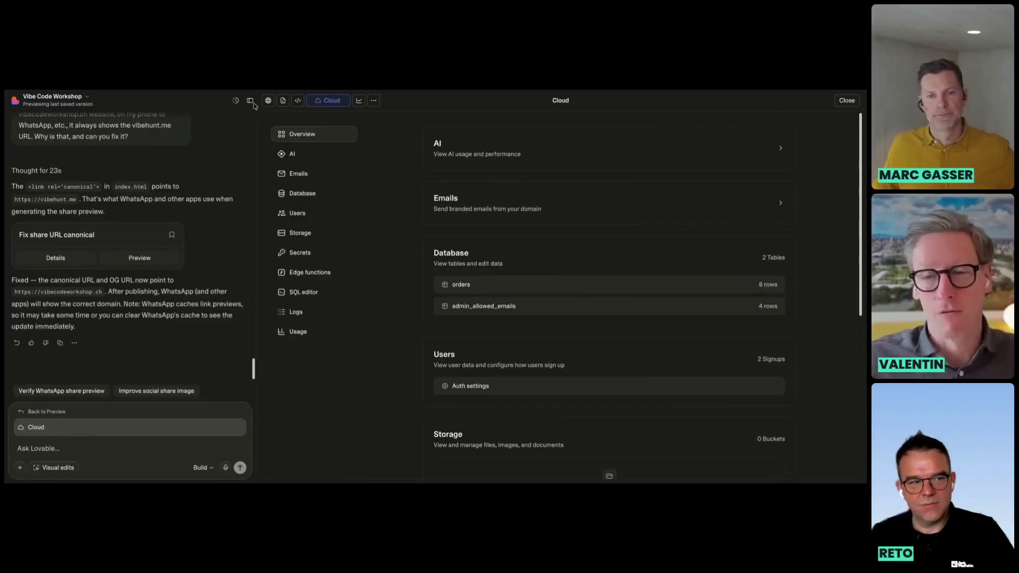
Return through the dashboard to the Webinar Demo: Vibe Coding Workshop project and view its Cloud overview.
{"action": "left_click", "coordinate": [62, 98]}
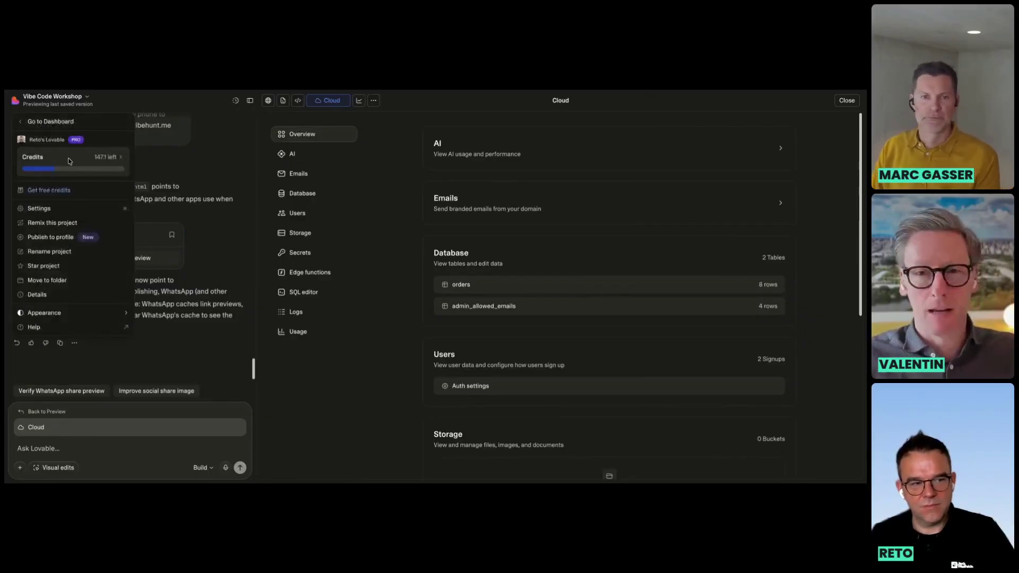
{"action": "left_click", "coordinate": [50, 121]}
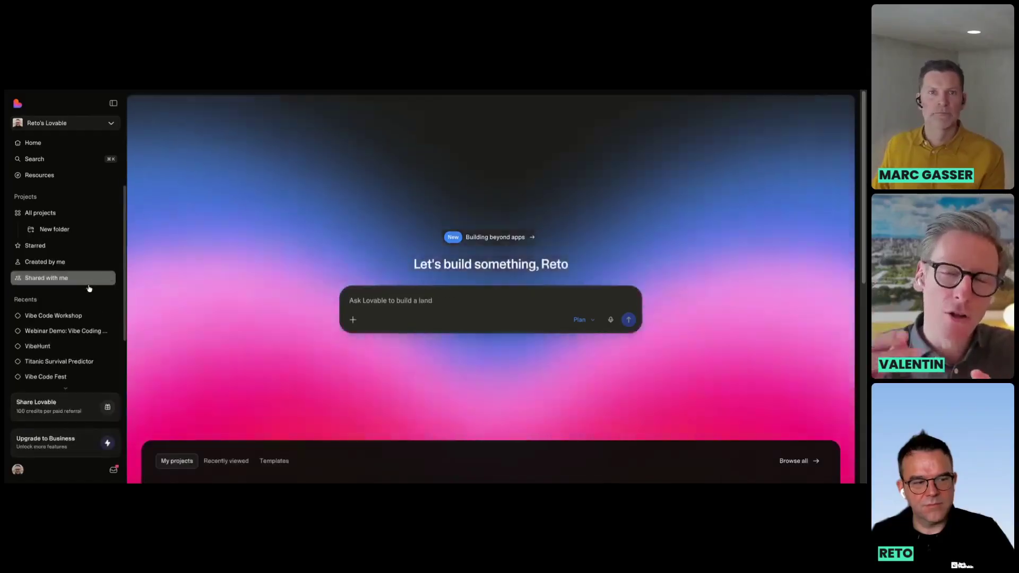
{"action": "left_click", "coordinate": [69, 332]}
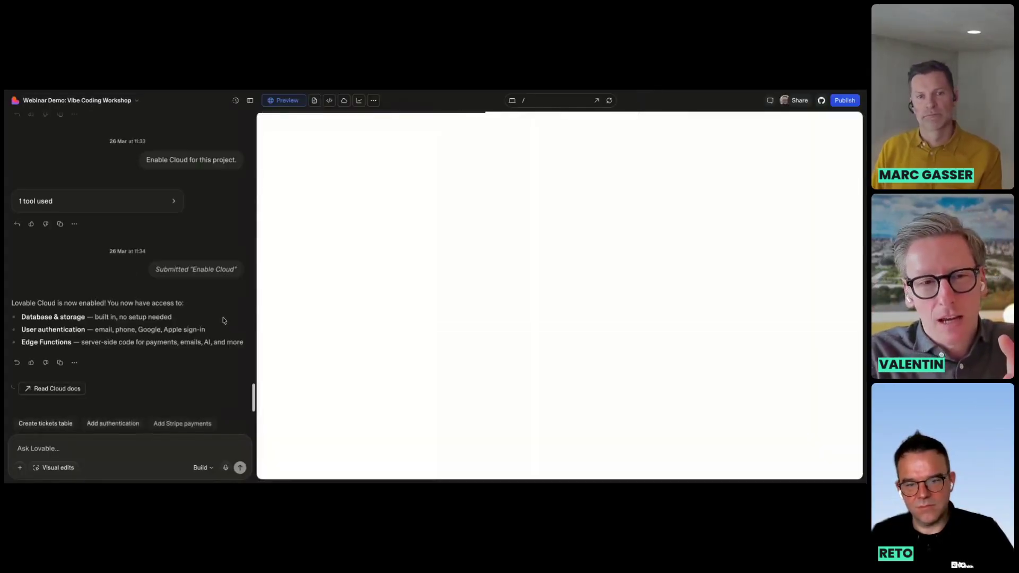
{"action": "left_click", "coordinate": [344, 100]}
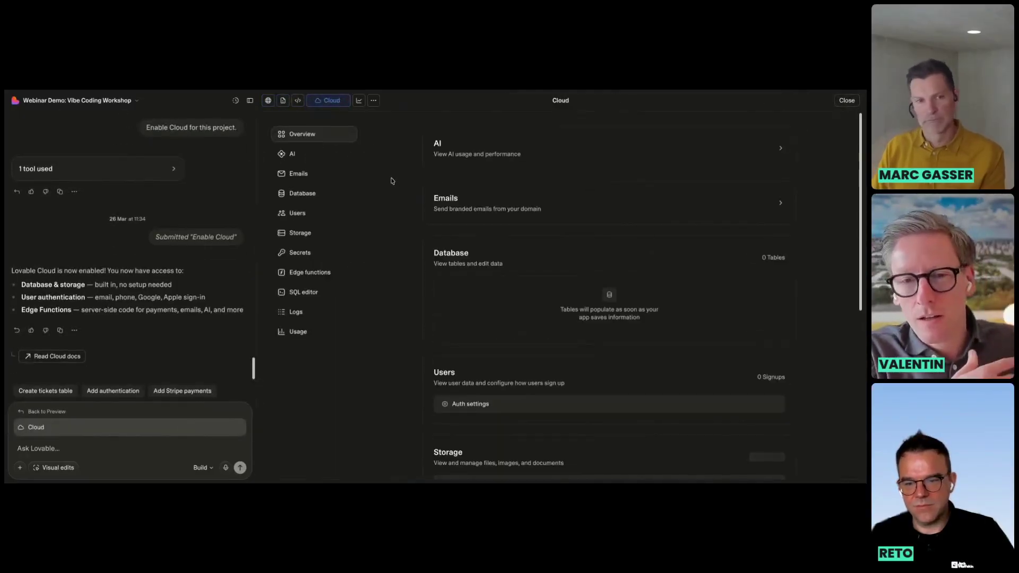